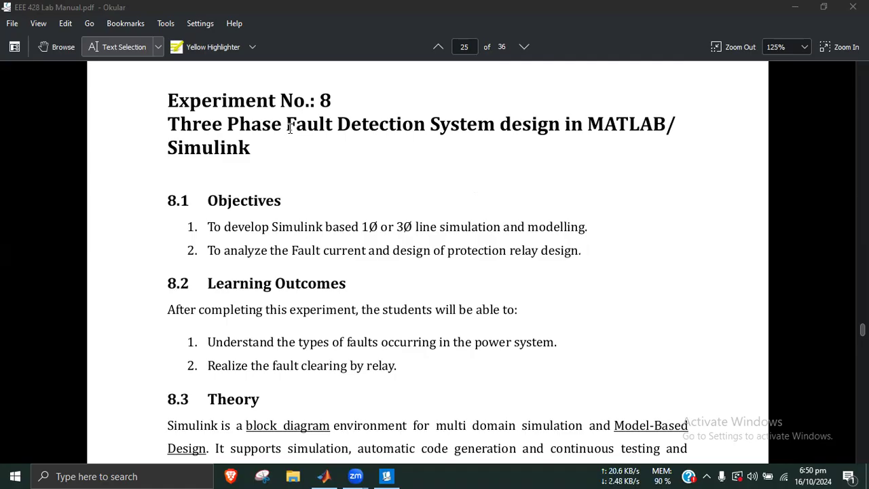
Step: Read the Experiment No. 8 section of the lab manual from its title through the procedure to the Figure 8.1 schematic
left_click_drag(168, 125, 439, 156)
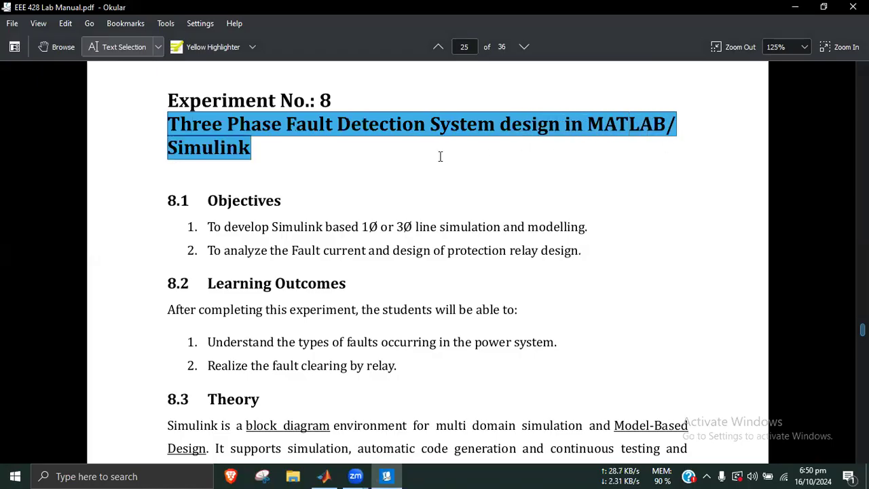
left_click(339, 165)
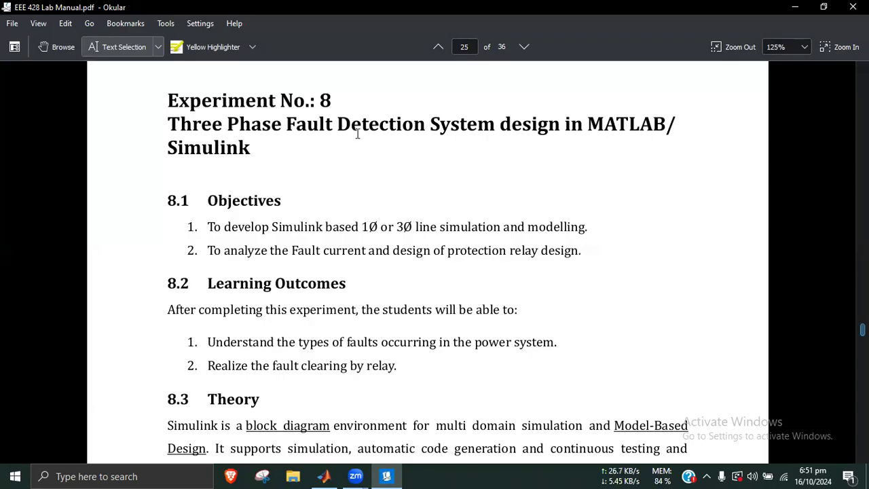
scroll(375, 131, "down", 5)
scroll(319, 201, "up", 1)
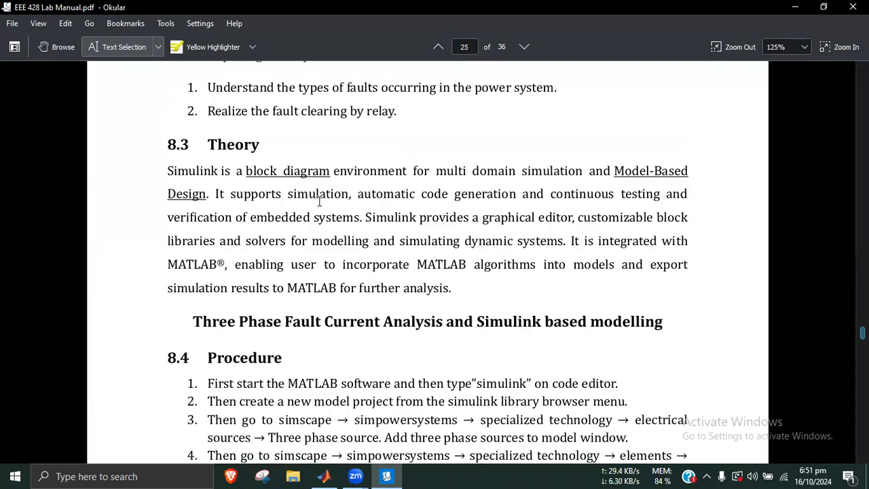
scroll(320, 284, "down", 8)
scroll(321, 280, "down", 4)
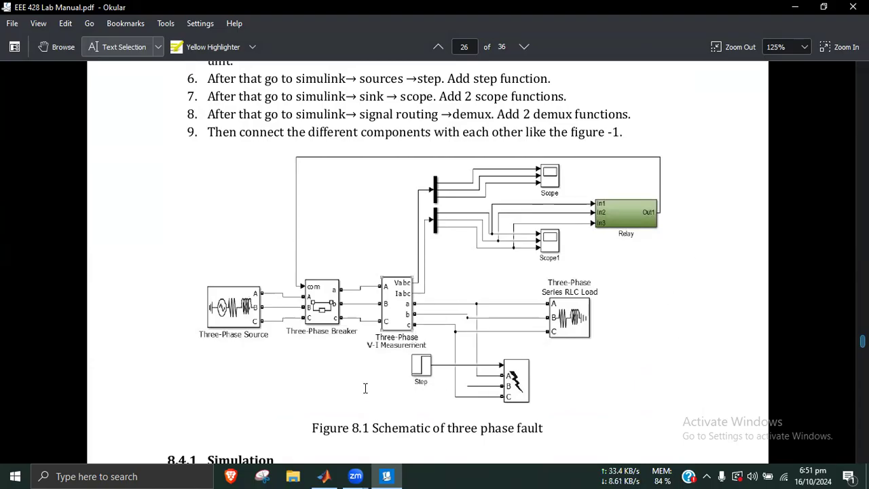
Step: Switch to MATLAB and open the Experiment7.slx model from the Desktop
left_click(325, 476)
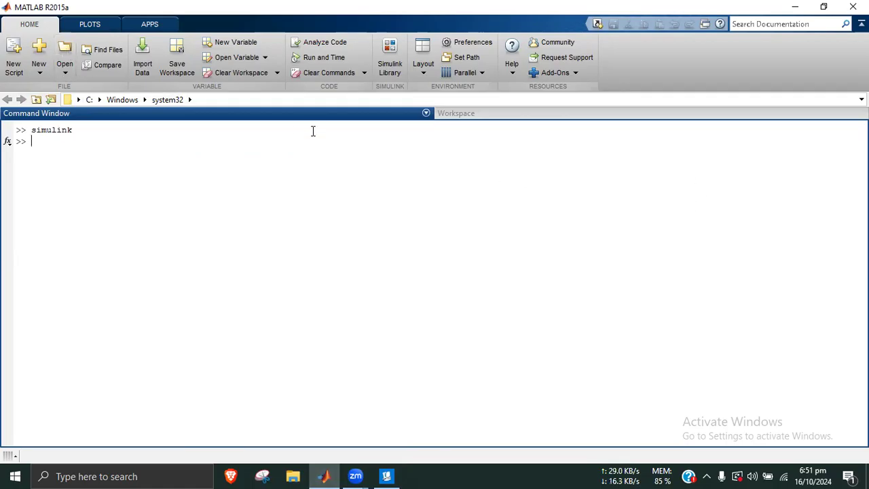
left_click(64, 70)
left_click(82, 87)
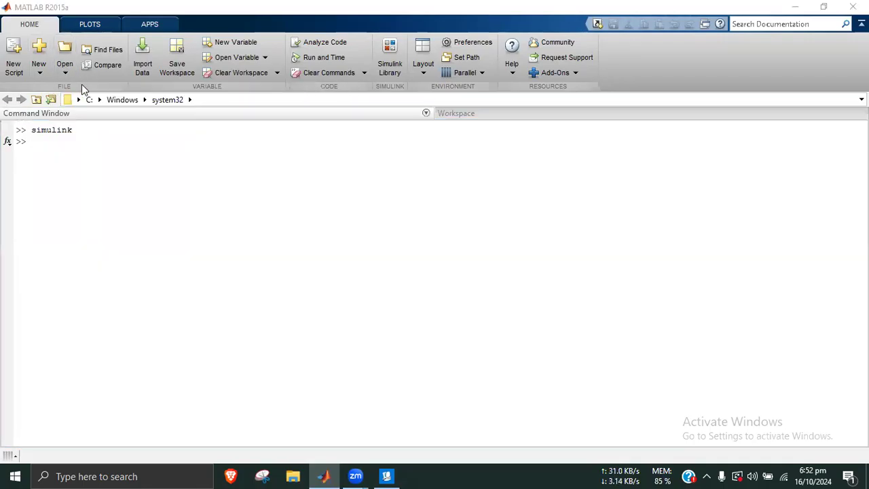
scroll(68, 136, "up", 2)
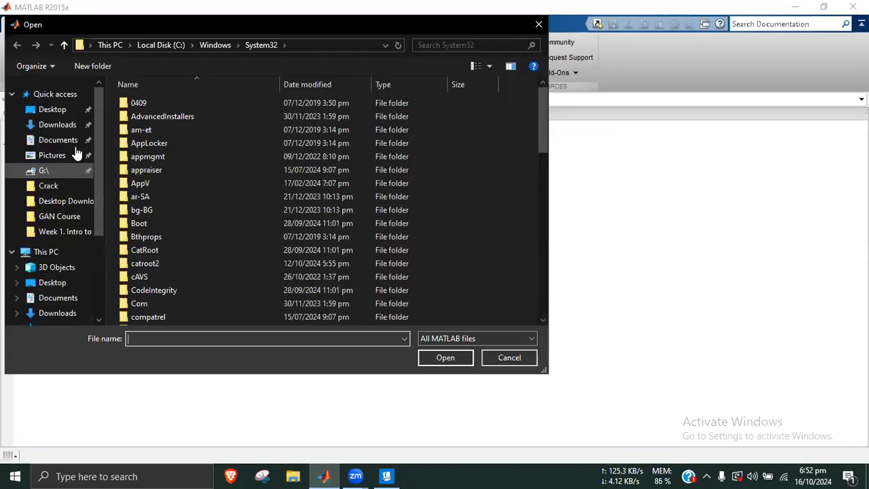
left_click(53, 112)
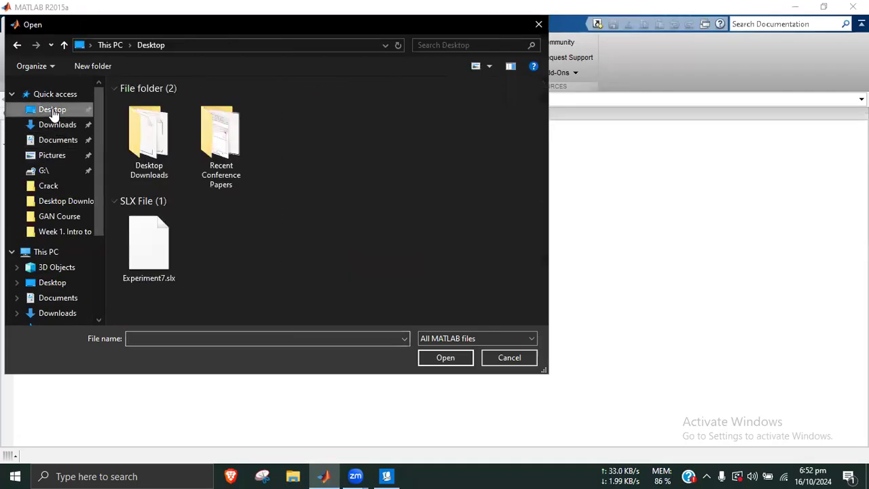
double_click(155, 254)
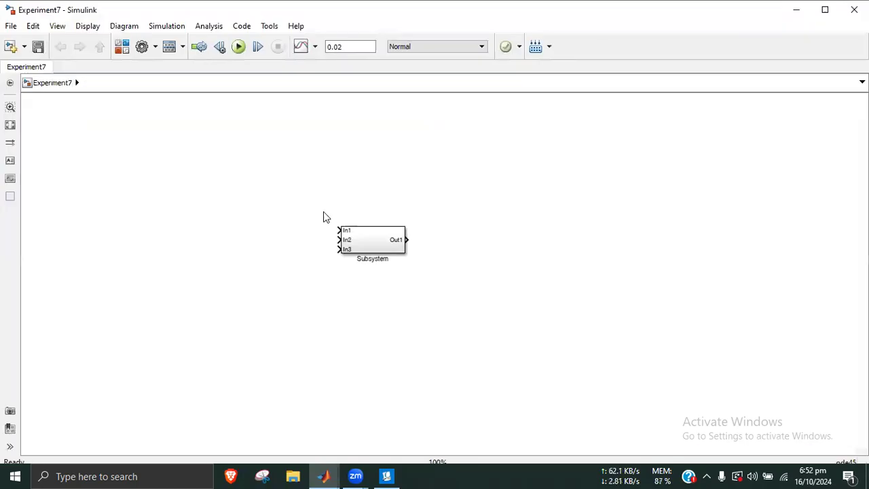
Step: Move the Subsystem block to the upper-right area of the model canvas
left_click_drag(284, 198, 497, 317)
left_click_drag(374, 243, 391, 246)
left_click_drag(330, 203, 528, 327)
left_click_drag(392, 240, 610, 195)
left_click(595, 284)
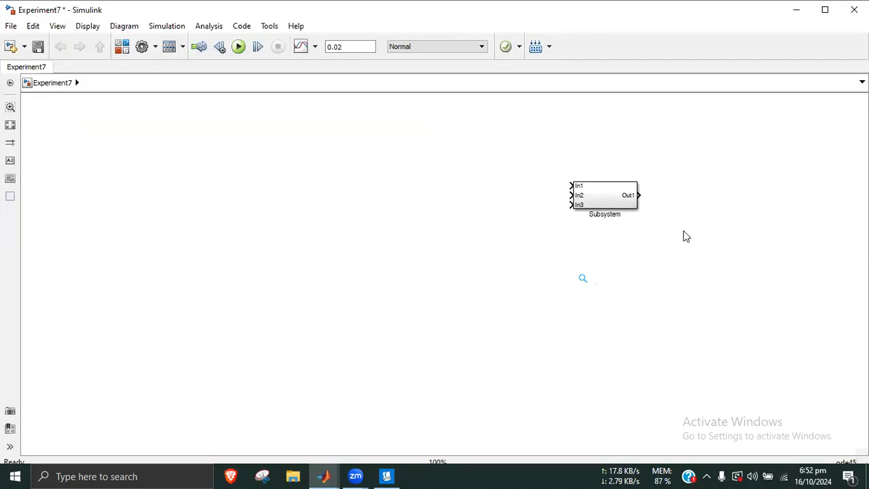
Step: Inspect the logic inside the Subsystem block, return to the top-level model and compare it with Figure 8.1 in the lab manual
double_click(616, 200)
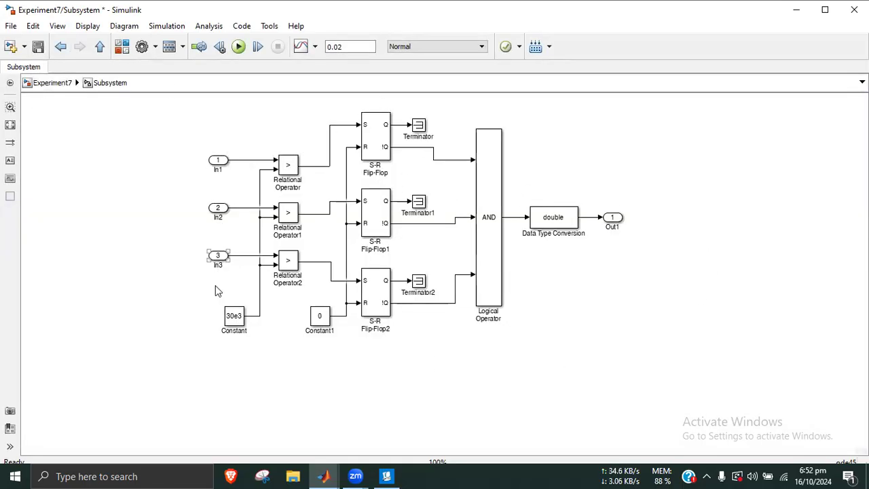
left_click(39, 87)
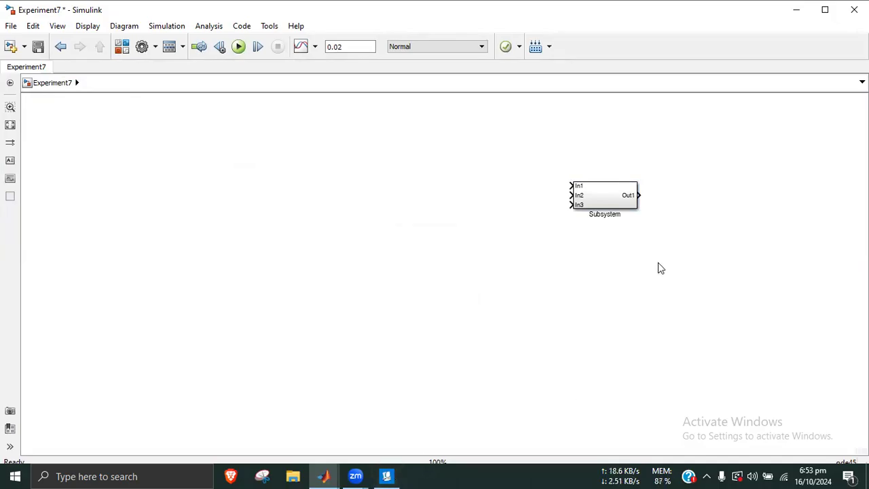
left_click(387, 476)
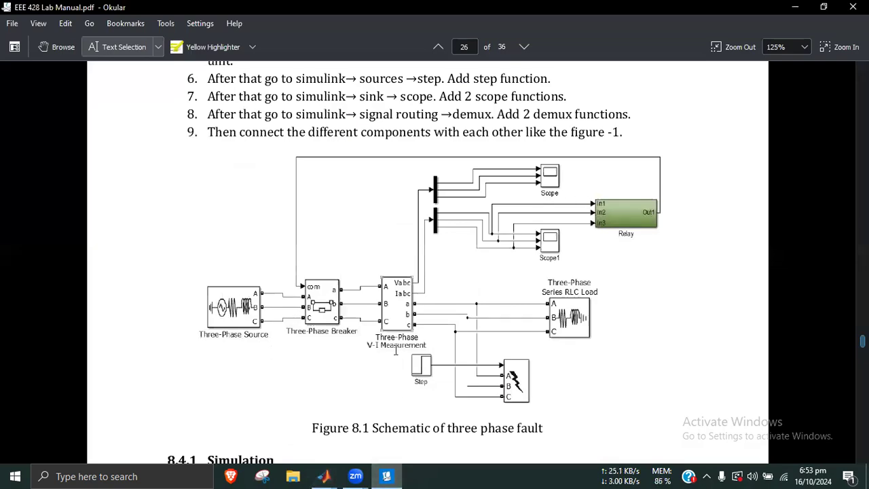
left_click(387, 476)
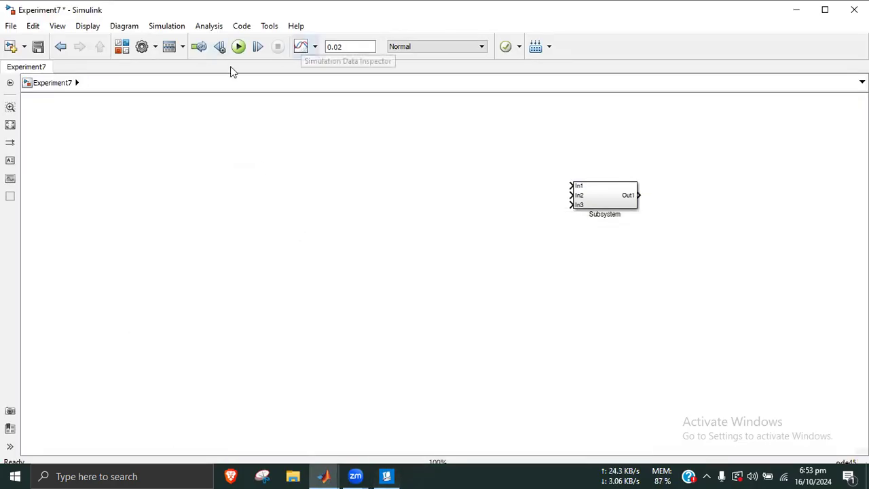
Step: Open the Simulink Library Browser and look through the Sinks and Sources blocks of the Simulink library
left_click(122, 49)
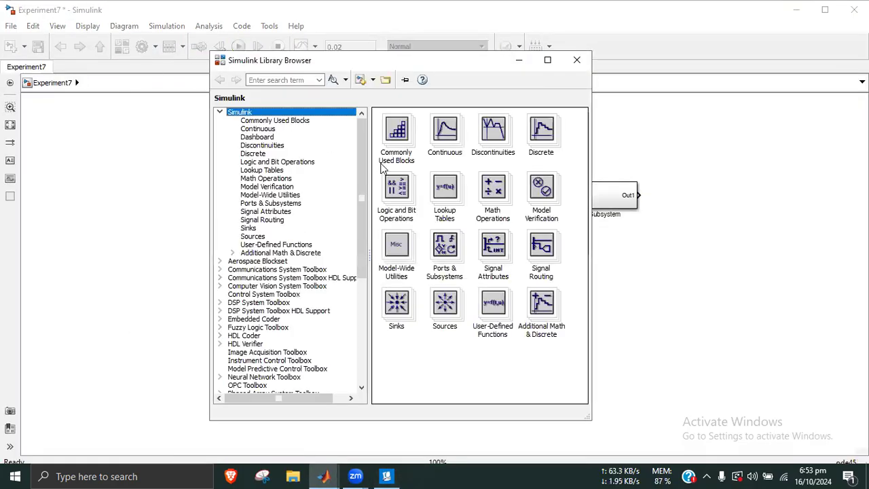
scroll(333, 207, "down", 7)
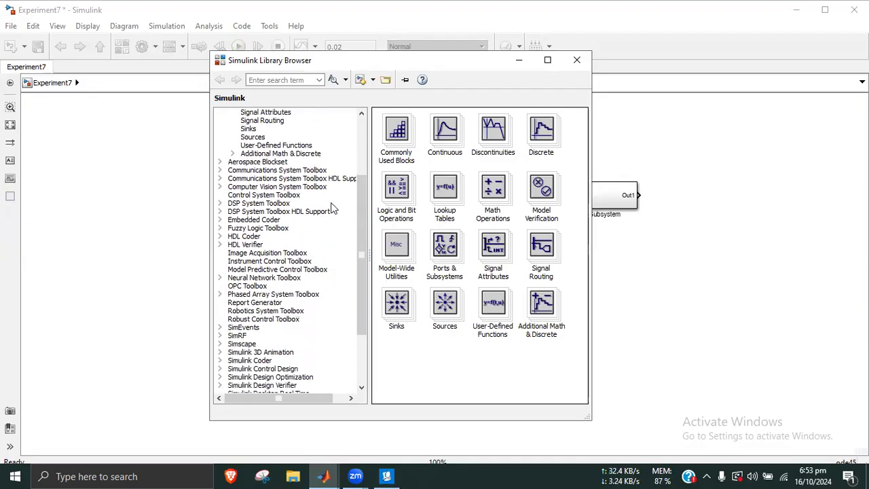
scroll(333, 211, "up", 7)
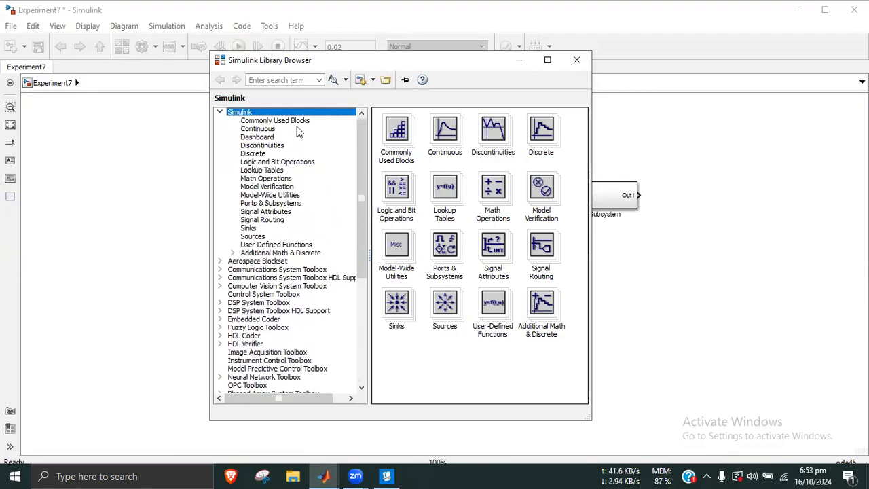
left_click(258, 228)
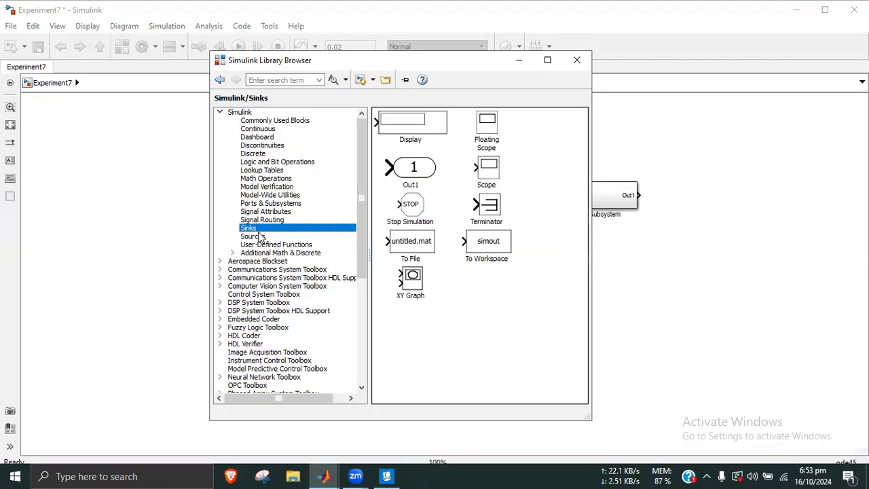
left_click(262, 238)
scroll(475, 234, "down", 5)
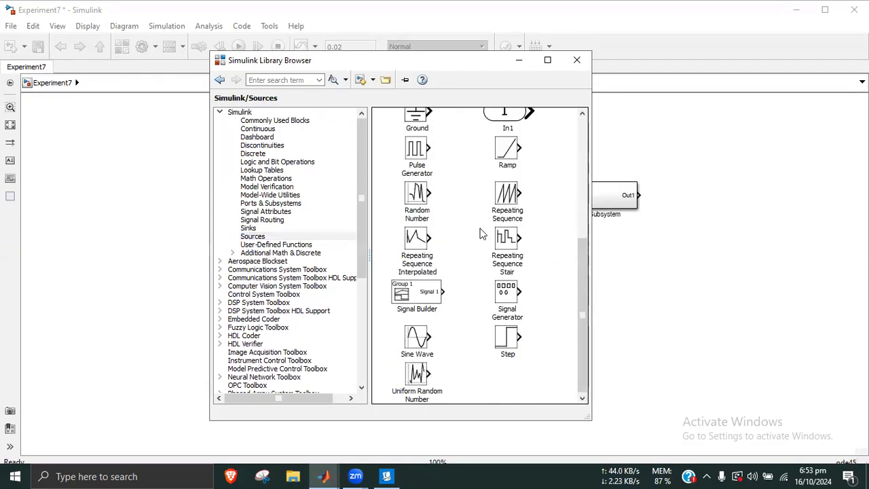
scroll(481, 241, "up", 5)
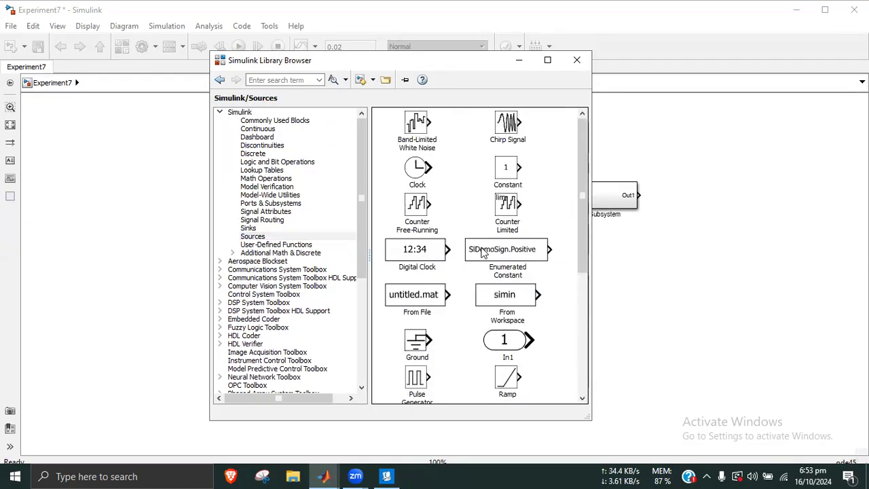
scroll(484, 252, "down", 2)
scroll(483, 253, "down", 1)
left_click(298, 237)
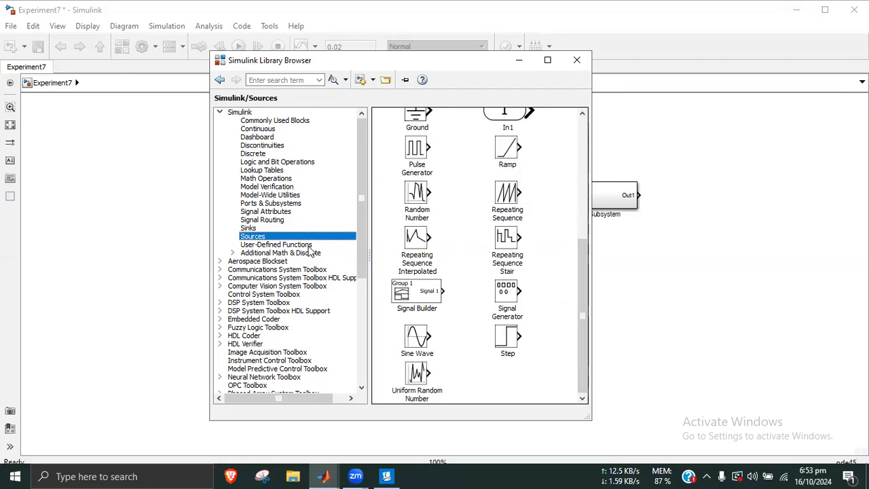
Step: Collapse the Simulink library tree and look up the three-phase source's library path in section 8.4 of the lab manual
left_click(220, 111)
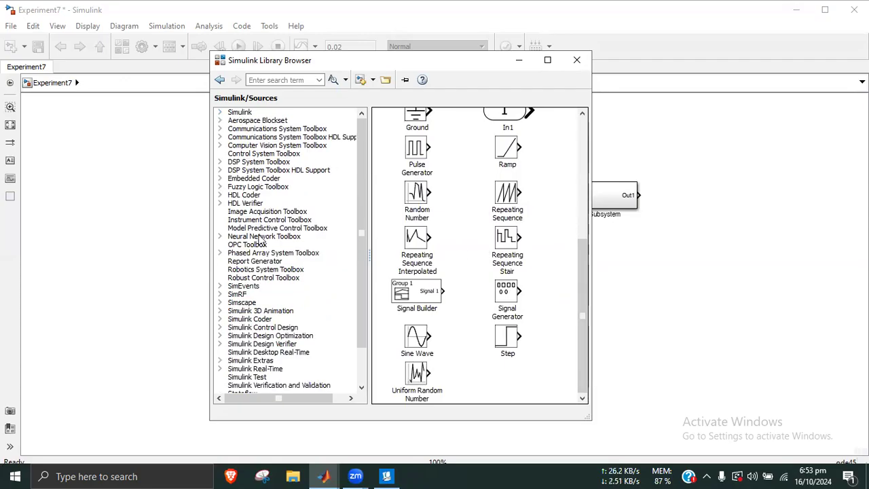
scroll(258, 250, "down", 2)
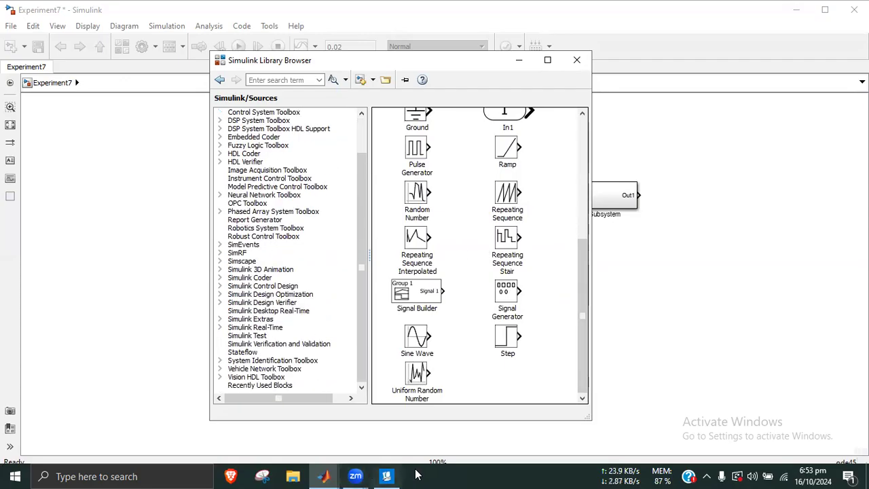
left_click(387, 476)
scroll(373, 325, "up", 6)
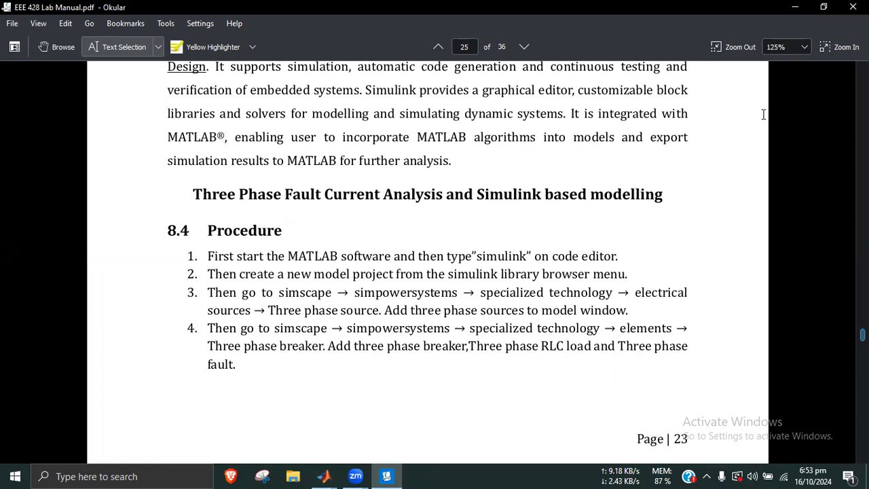
left_click(794, 6)
Step: Show the Electrical Sources library under Simscape, SimPowerSystems, Specialized Technology, Fundamental Blocks
left_click(237, 261)
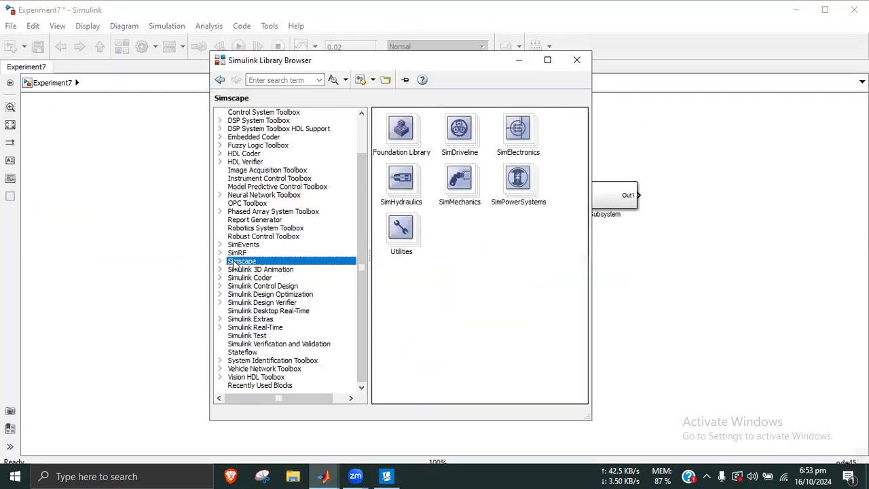
left_click(222, 262)
left_click(232, 310)
scroll(269, 286, "down", 3)
left_click(262, 237)
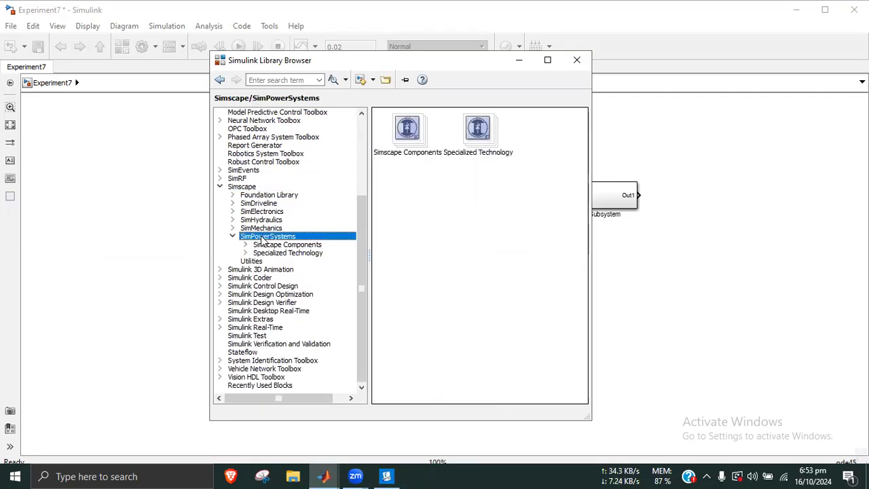
left_click(245, 251)
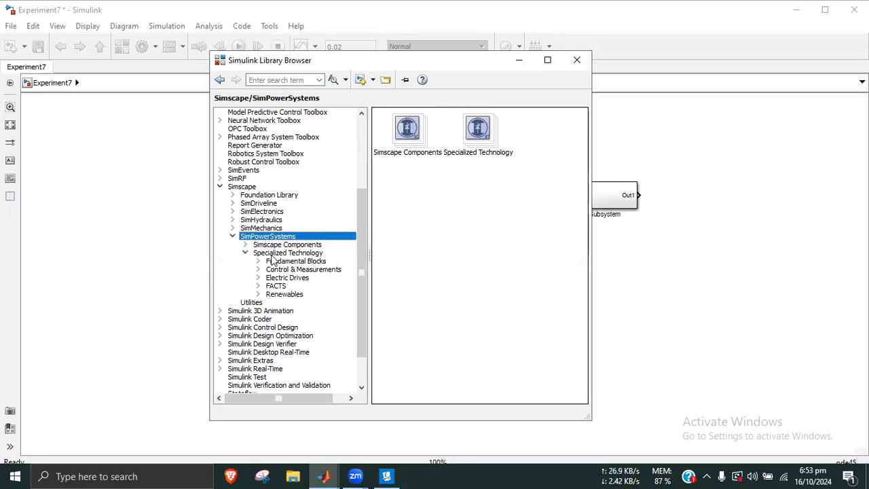
left_click(280, 253)
left_click(284, 262)
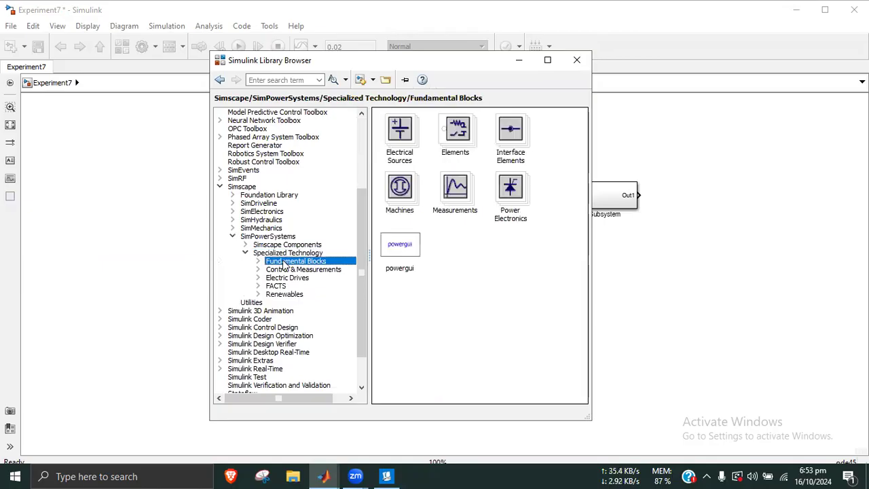
left_click(258, 262)
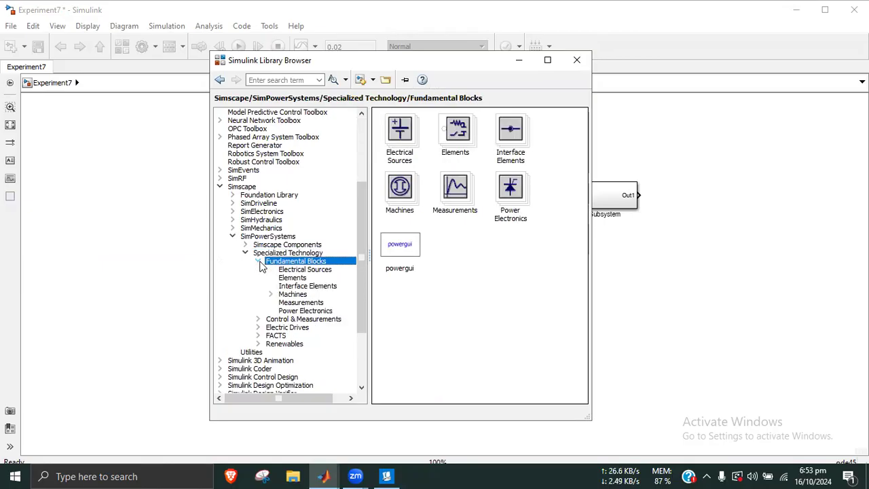
left_click(286, 270)
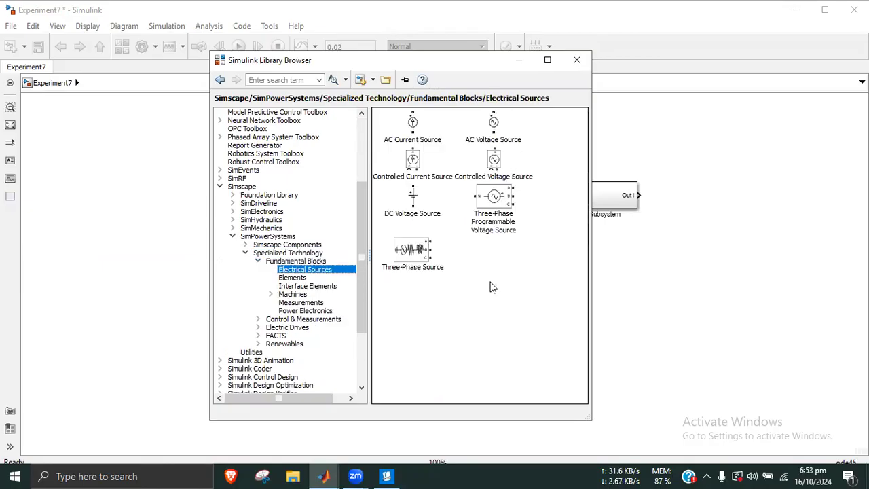
Step: Add a Three-Phase Source block to the Experiment7 model and place it on the left side of the canvas
left_click(410, 257)
right_click(410, 256)
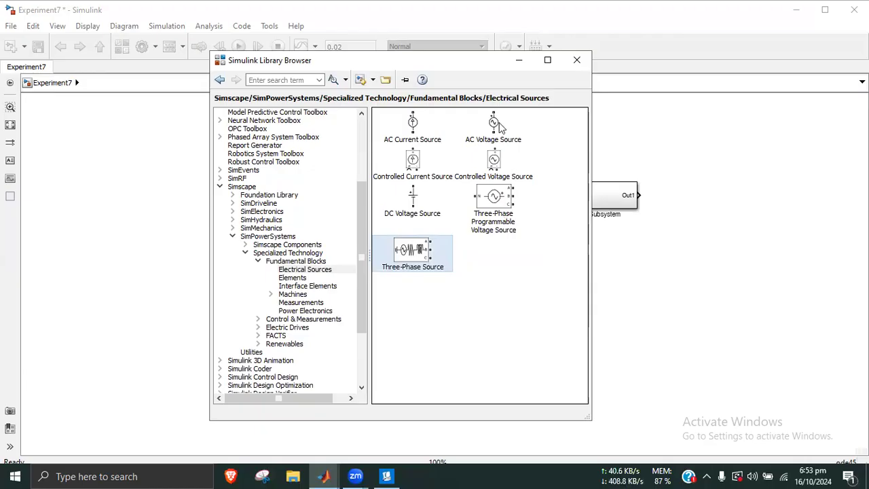
left_click(519, 59)
left_click_drag(462, 282, 181, 252)
left_click(213, 295)
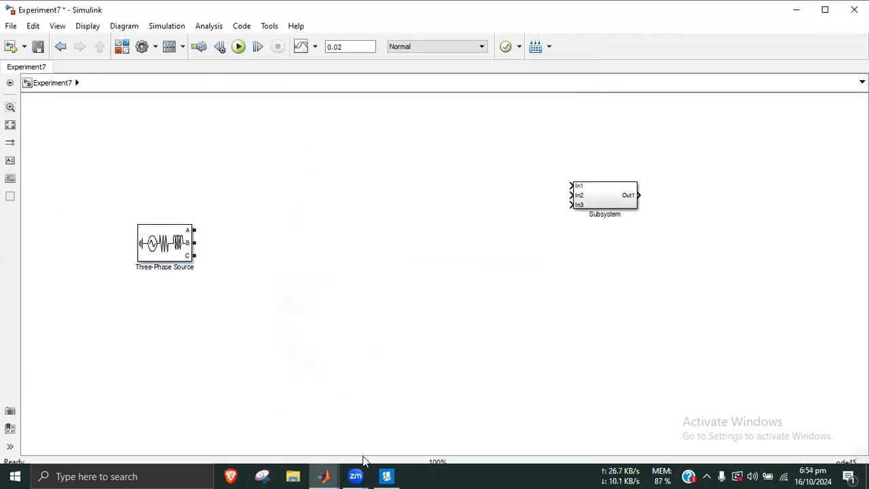
Step: Check the Figure 8.1 schematic in the lab manual for the block following the source and return to the Simulink Library Browser
left_click(396, 475)
scroll(408, 329, "down", 3)
scroll(408, 329, "down", 6)
scroll(408, 329, "up", 1)
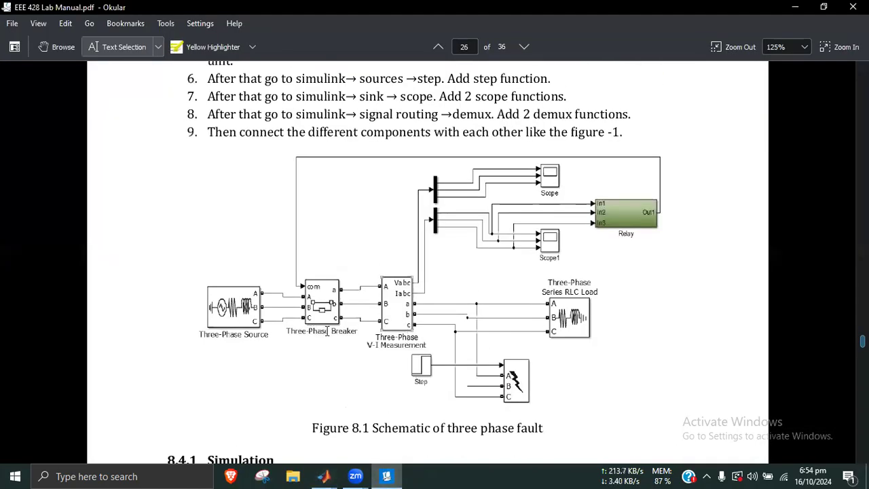
left_click(795, 8)
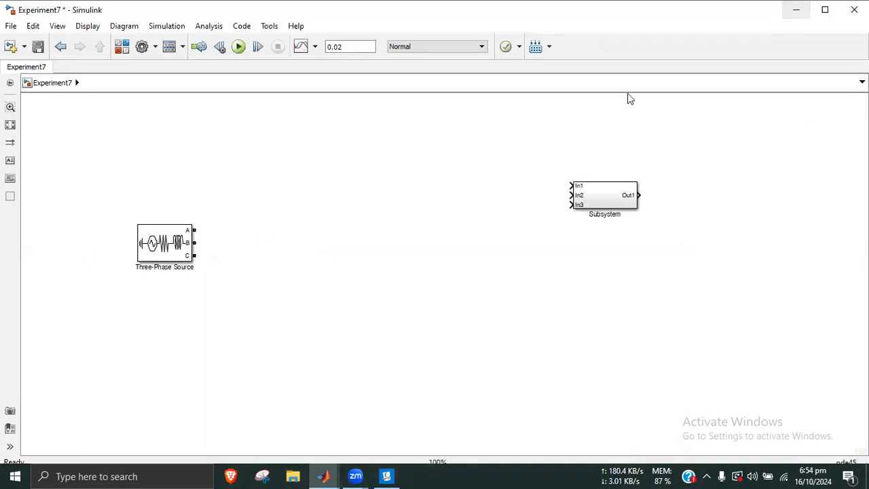
left_click(337, 470)
left_click(457, 405)
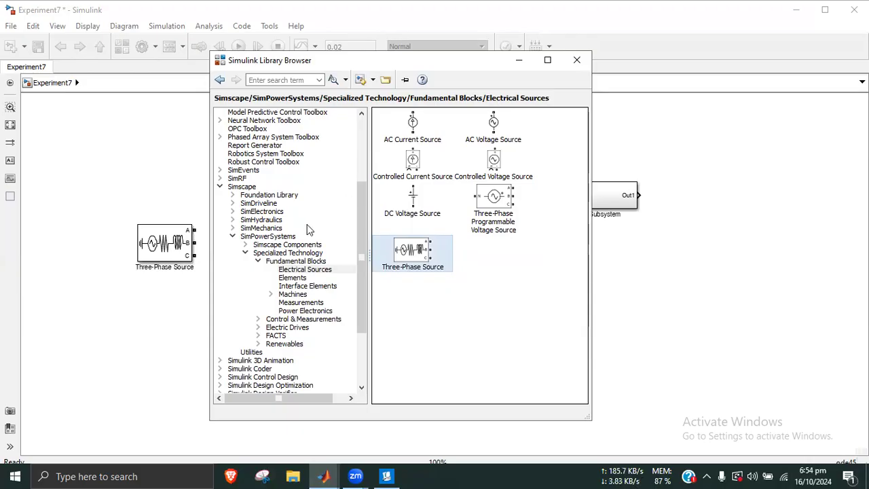
Step: Show the Elements library under Fundamental Blocks and look through it for the three-phase breaker
left_click(293, 286)
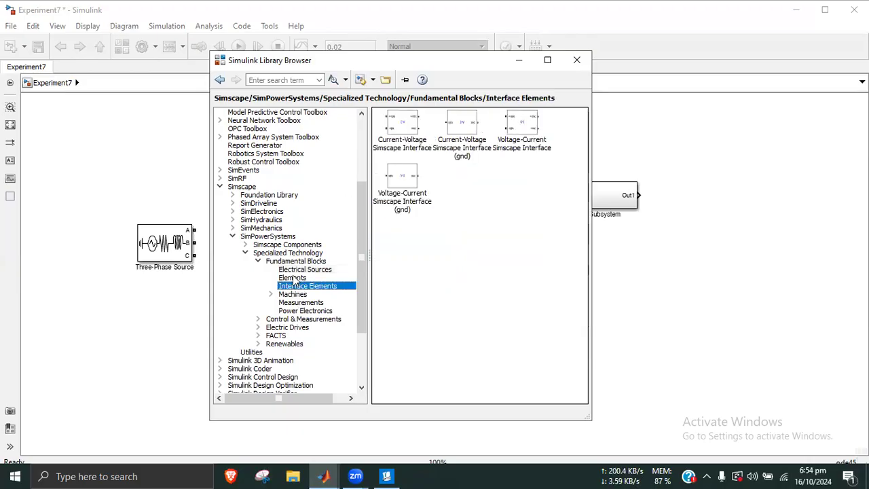
left_click(292, 277)
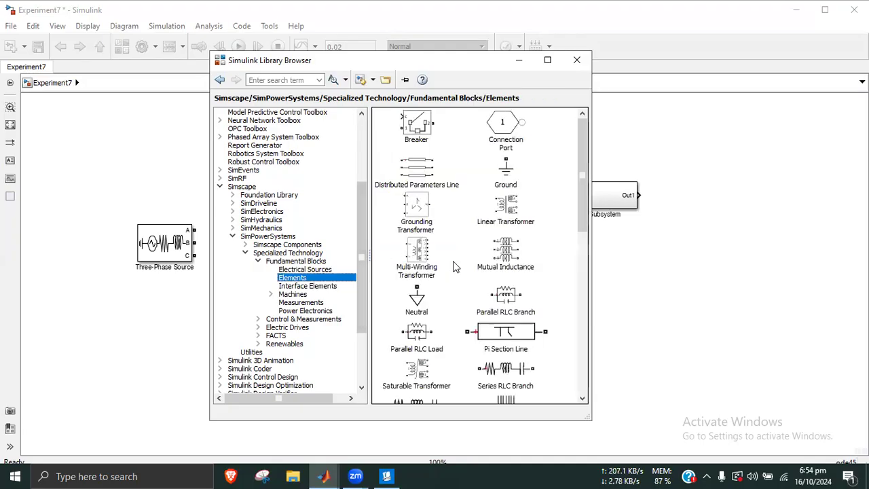
scroll(456, 268, "down", 10)
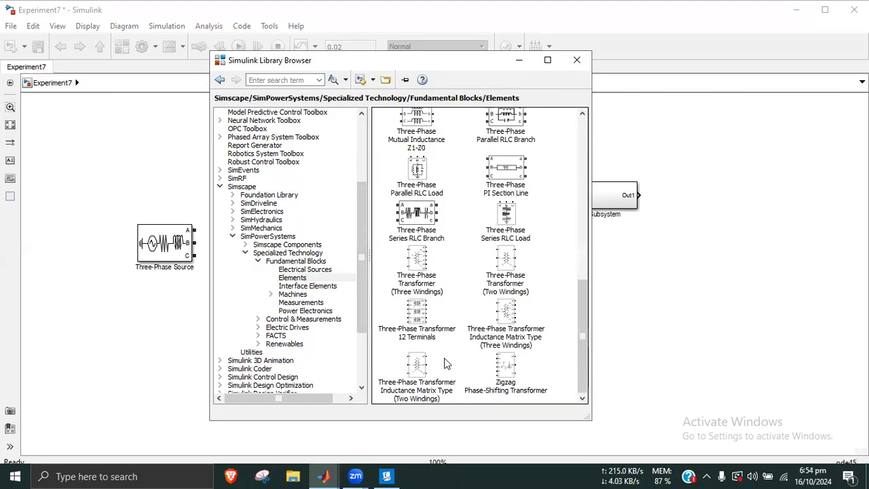
scroll(446, 359, "up", 3)
scroll(447, 360, "down", 3)
scroll(449, 373, "up", 4)
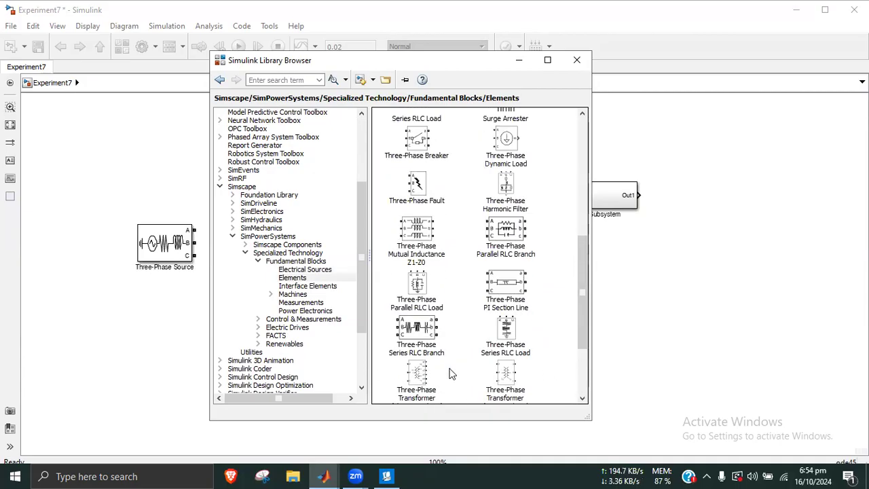
scroll(452, 372, "up", 1)
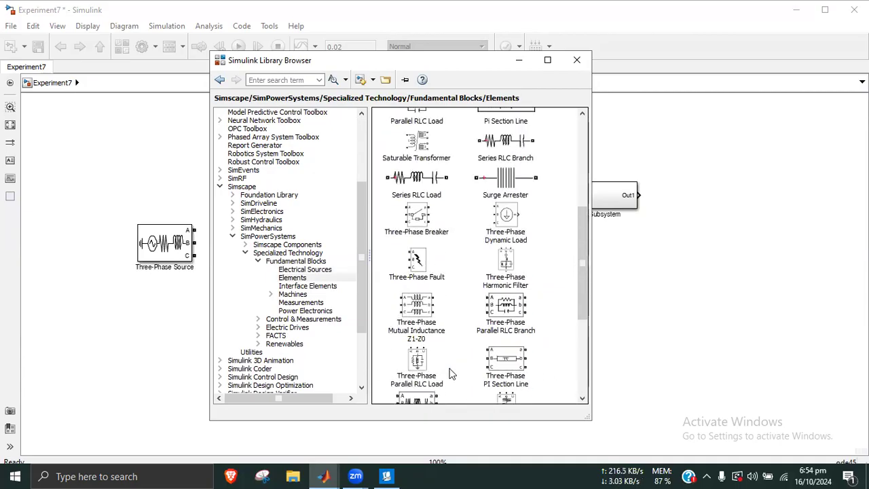
scroll(452, 372, "up", 6)
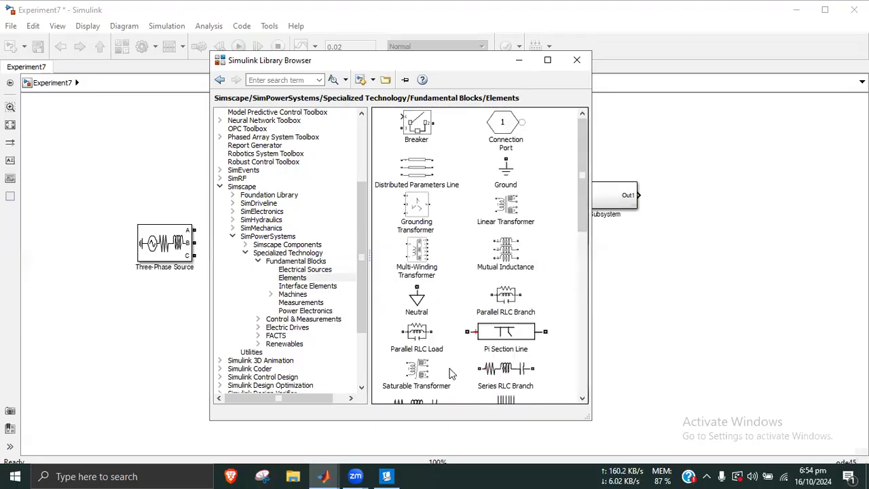
Step: Look up the three-phase breaker's library path in section 8.4 of the lab manual and return to the Simulink Library Browser
left_click(385, 476)
scroll(398, 295, "up", 5)
scroll(399, 295, "up", 2)
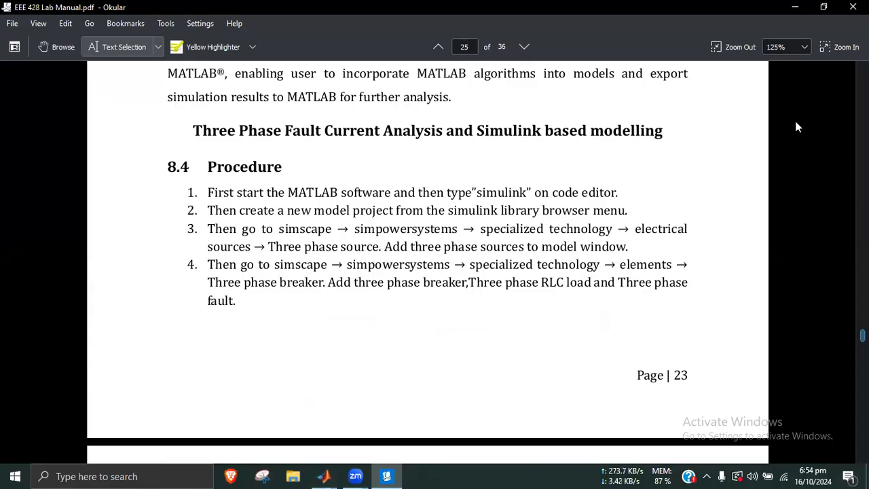
key("alt+Tab")
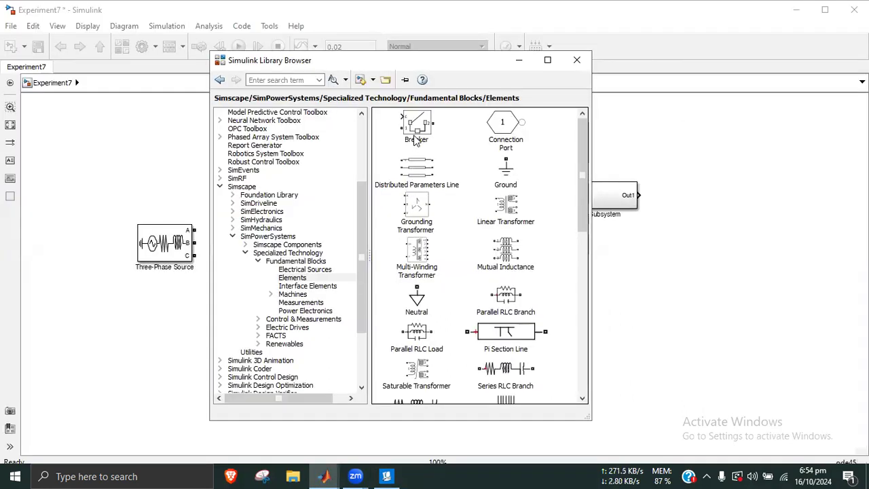
Step: Add a Three-Phase Breaker block from the Elements library to the Experiment7 model
scroll(421, 170, "down", 3)
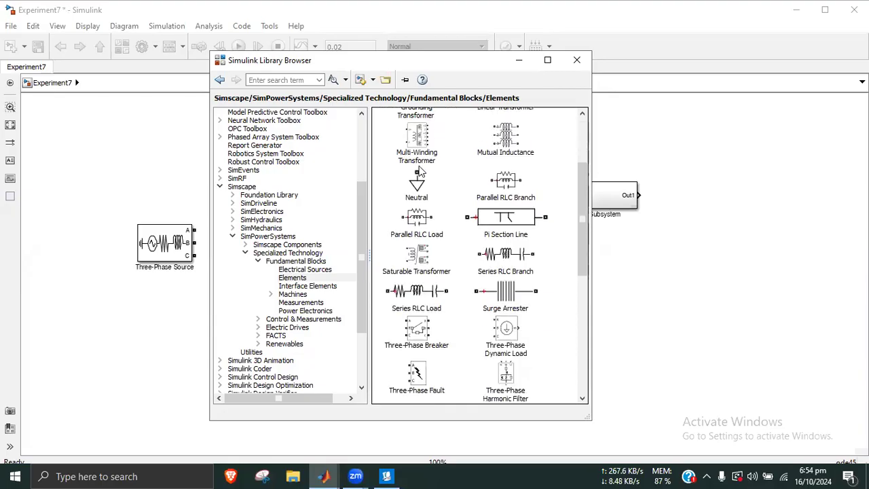
scroll(421, 170, "down", 2)
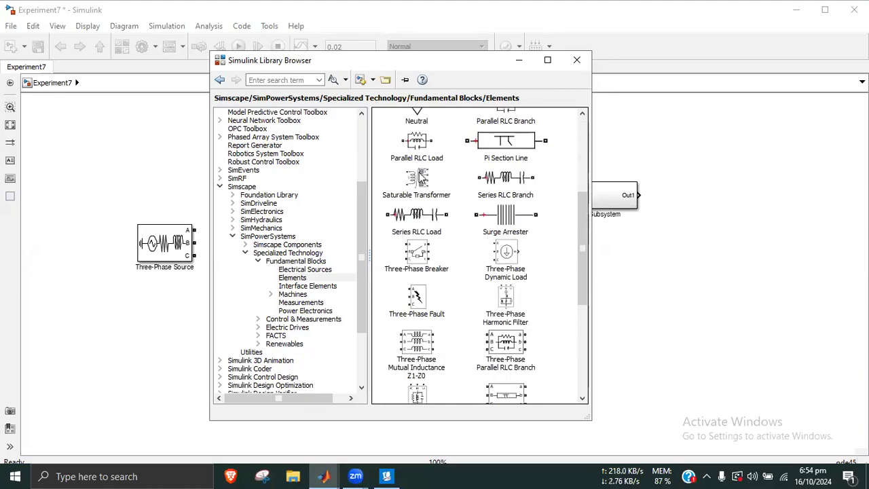
right_click(416, 260)
left_click(448, 267)
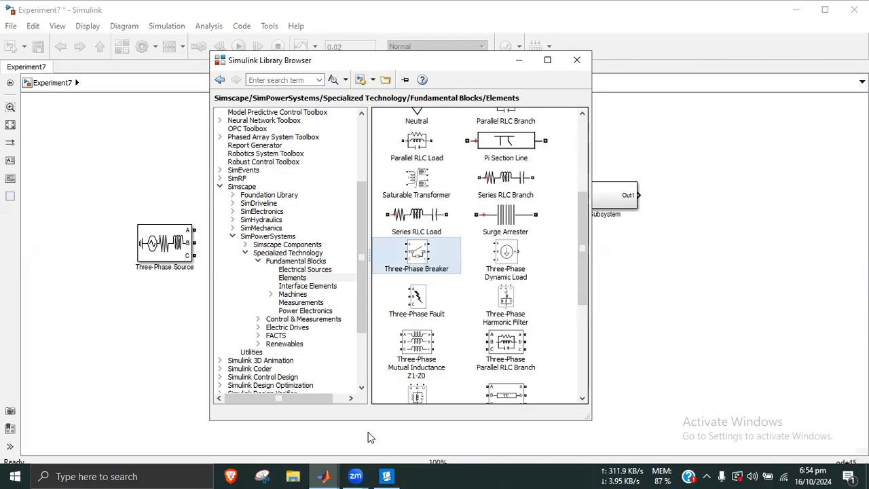
Step: Check the Figure 8.1 schematic in the lab manual for the block following the breaker and return to the Simulink Library Browser
left_click(385, 475)
scroll(291, 330, "down", 10)
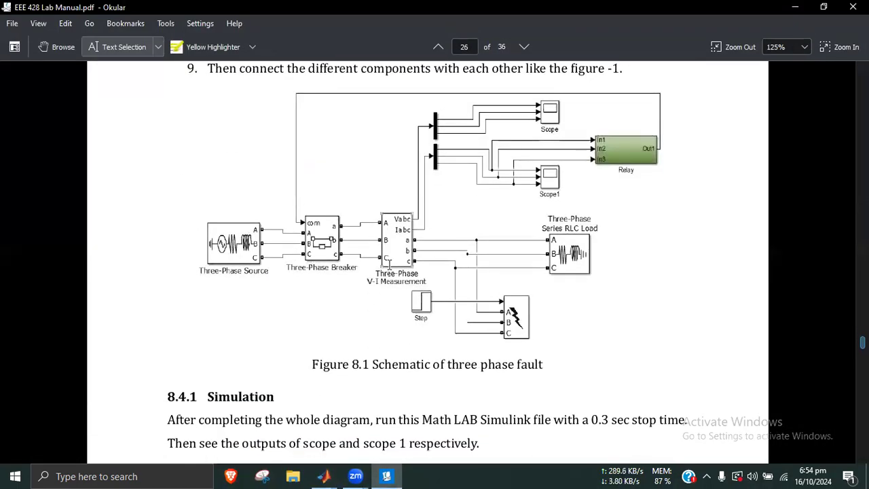
left_click(793, 8)
scroll(514, 247, "down", 2)
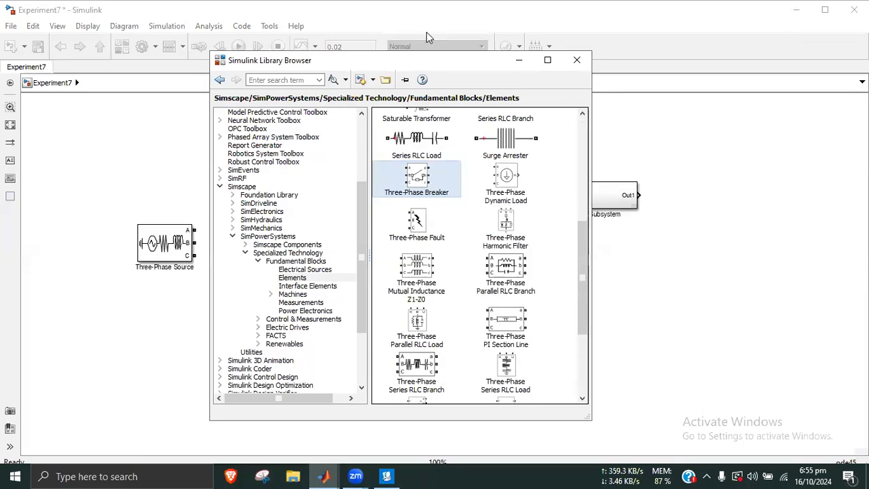
left_click(716, 36)
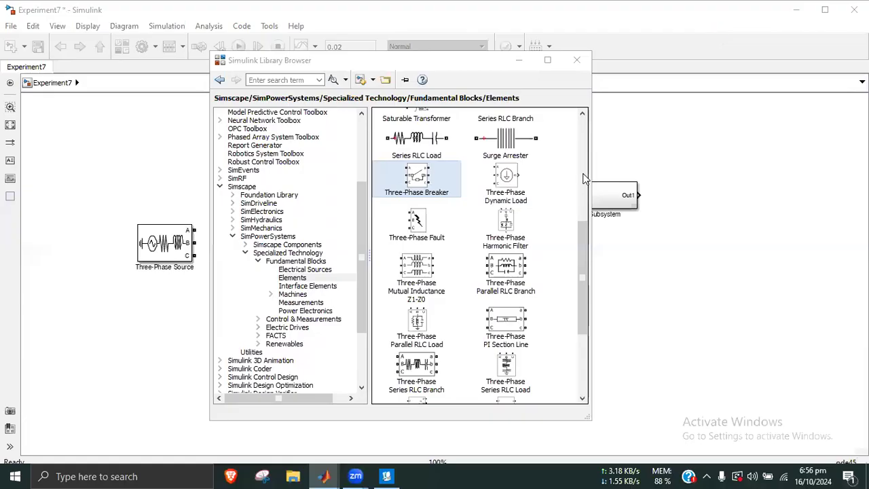
left_click(386, 476)
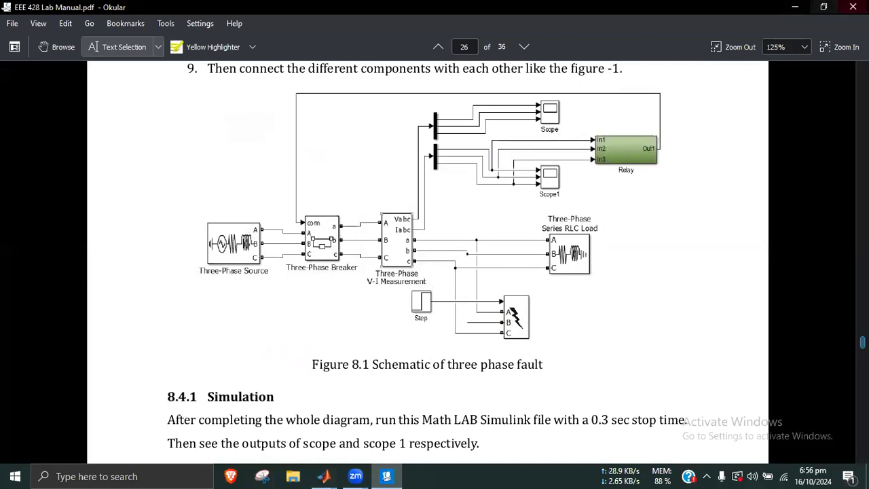
left_click(795, 7)
Step: Find the Three-Phase V-I Measurement block in the Measurements library and add it to the Experiment7 model
scroll(455, 232, "down", 5)
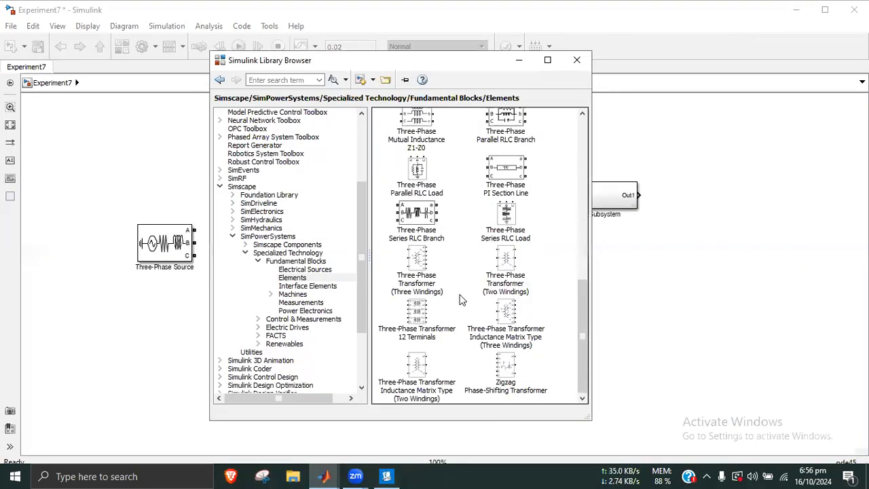
scroll(435, 343, "up", 6)
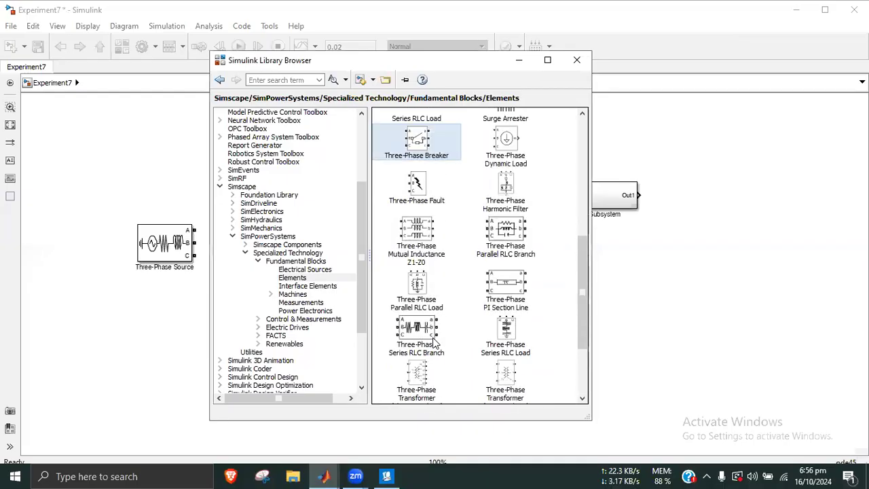
scroll(434, 343, "up", 5)
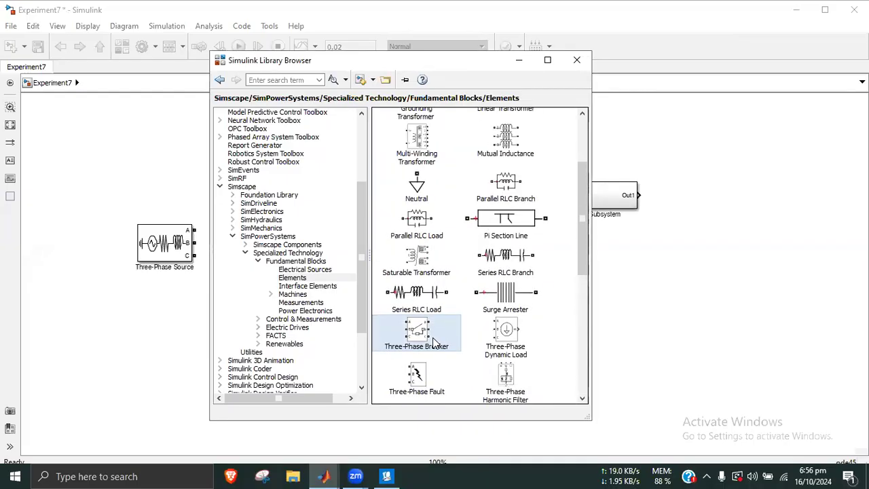
scroll(434, 336, "down", 5)
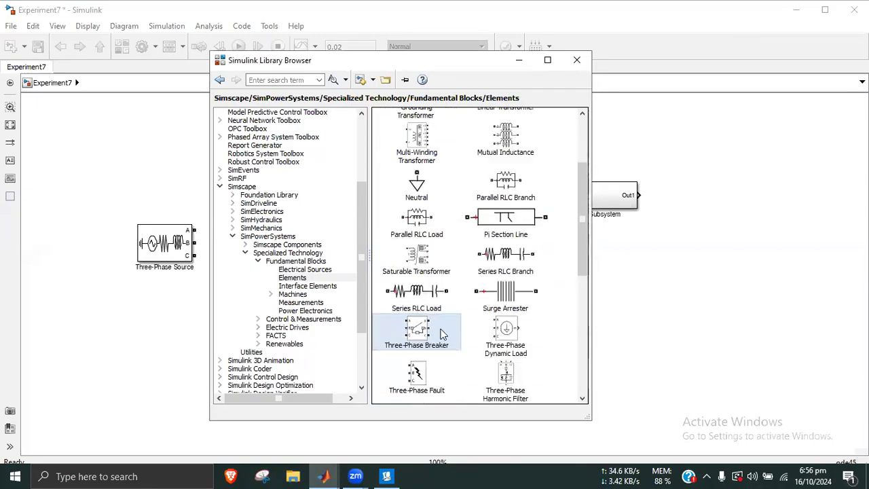
scroll(445, 329, "down", 4)
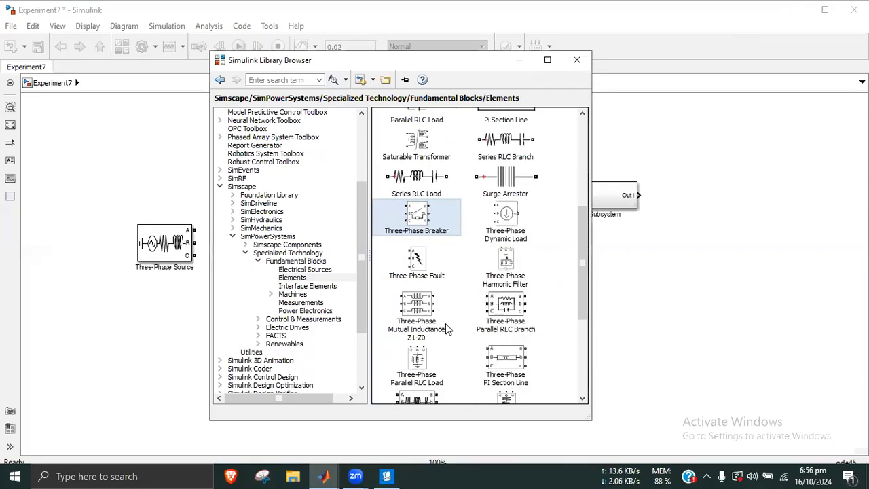
scroll(446, 329, "down", 2)
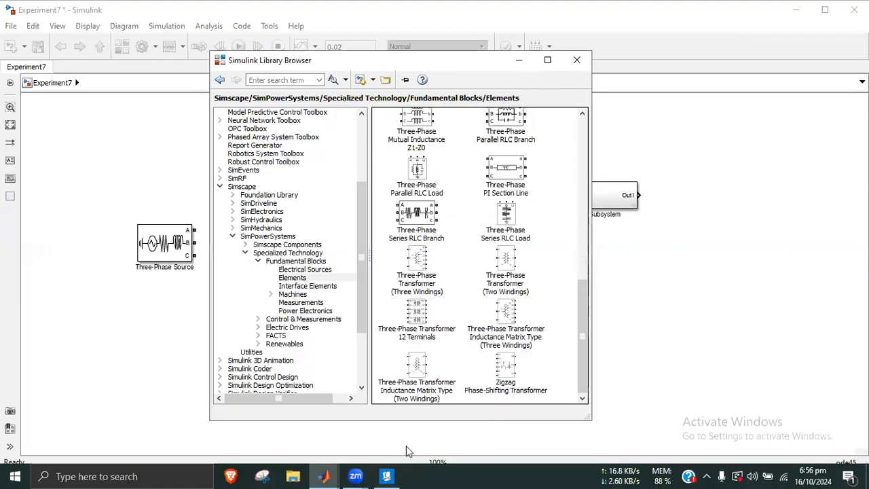
left_click(319, 304)
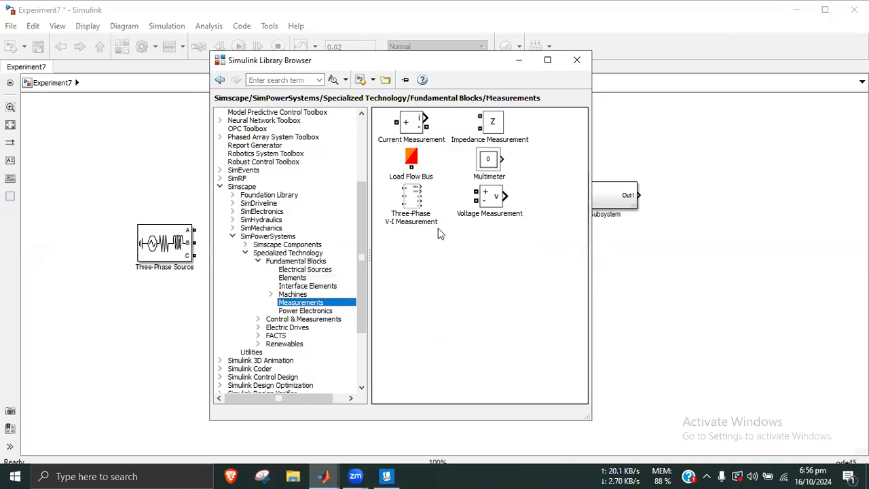
left_click(411, 204)
right_click(413, 215)
left_click(471, 224)
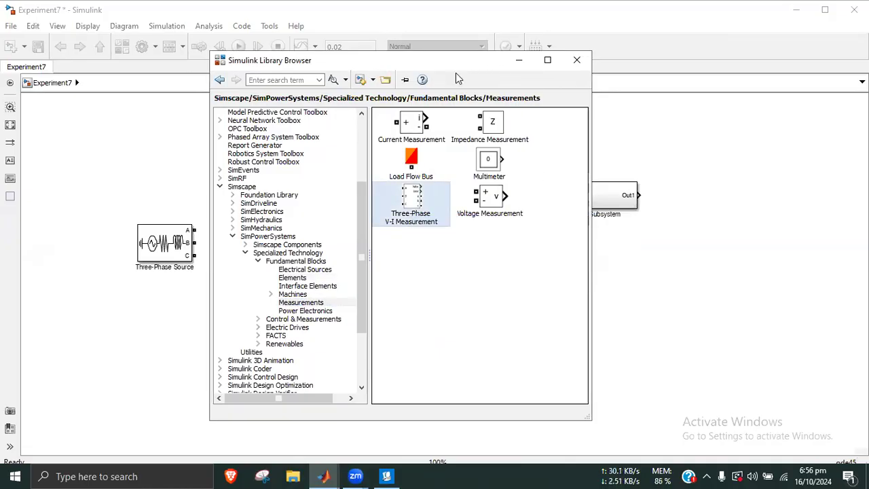
Step: Move the Library Browser window clear of the Subsystem block and check Figure 8.1 in the lab manual for the remaining blocks
left_click_drag(456, 64, 419, 57)
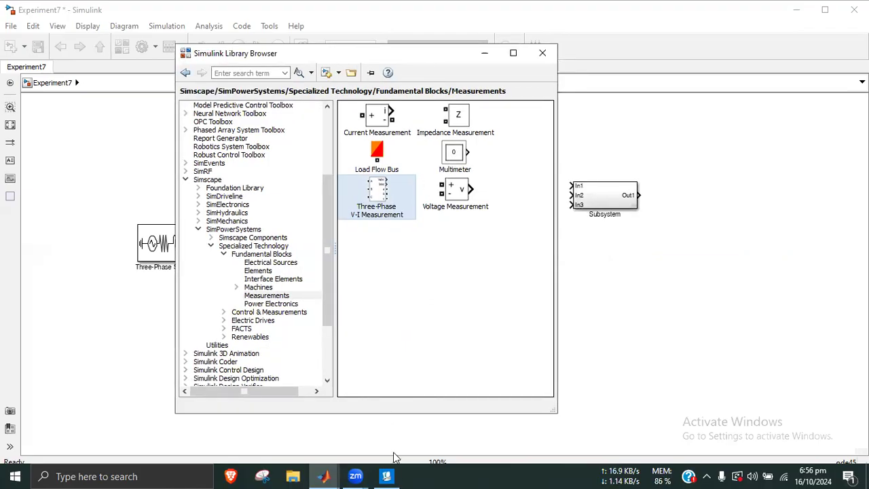
left_click(385, 476)
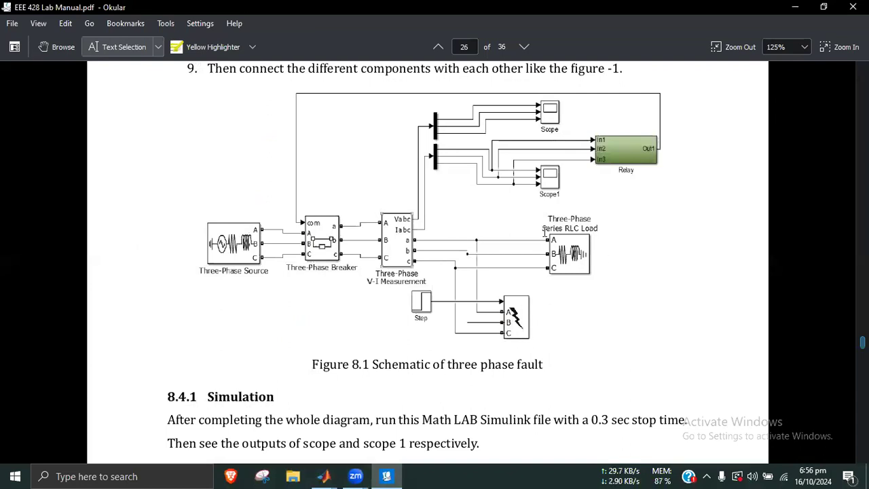
left_click(793, 8)
Step: Add a Three-Phase Fault block from the Elements library to the Experiment7 model
left_click(258, 272)
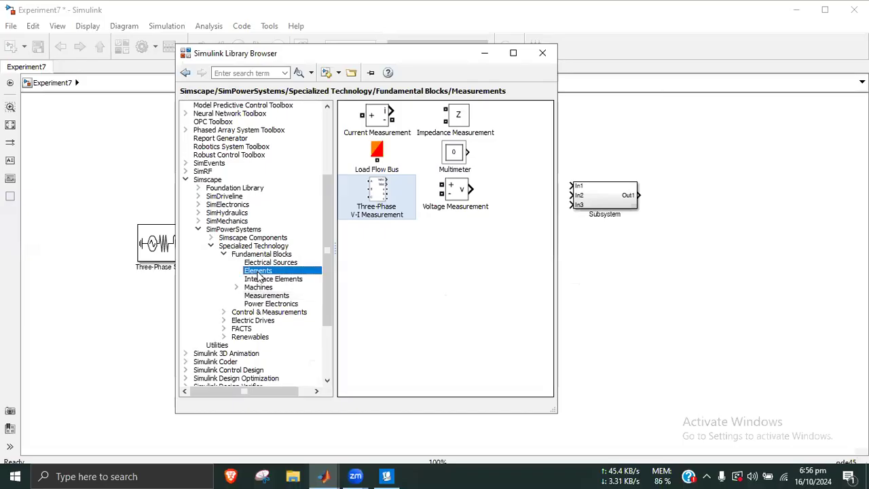
scroll(426, 253, "down", 6)
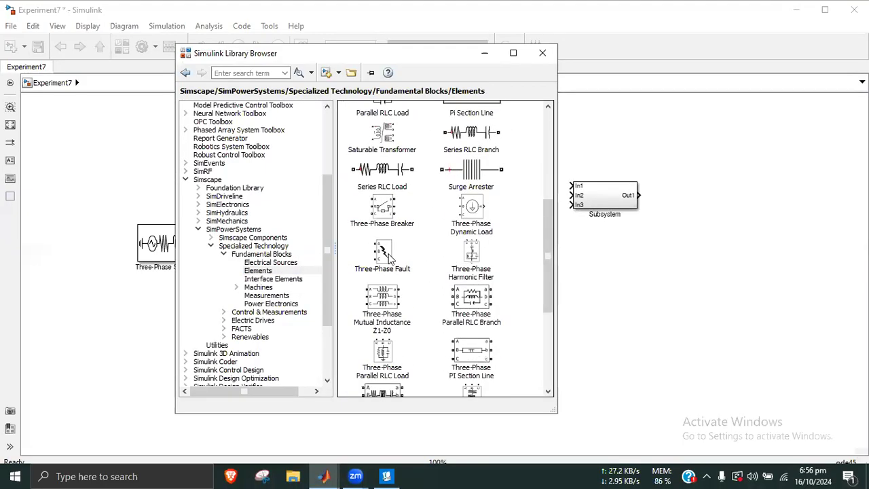
left_click(389, 257)
right_click(389, 253)
left_click(416, 263)
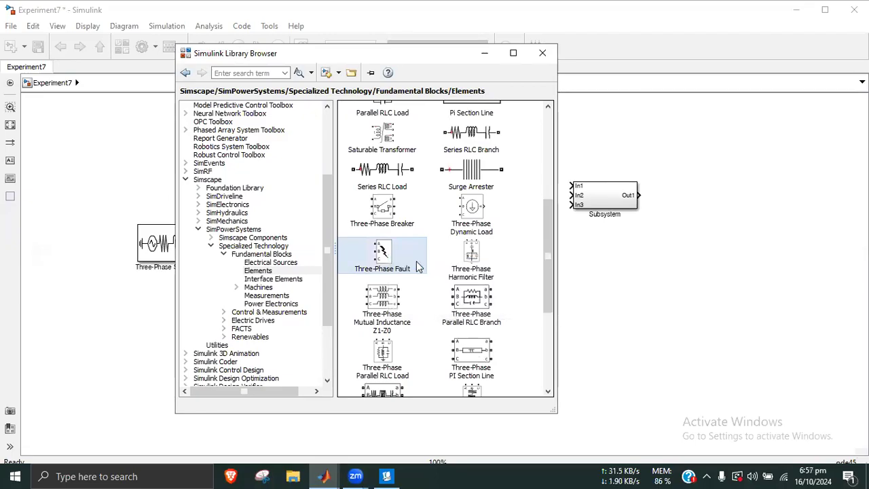
Step: Add a Three-Phase Series RLC Load block from the Elements library to the Experiment7 model and switch to the lab manual's Figure 8.1
scroll(445, 280, "down", 3)
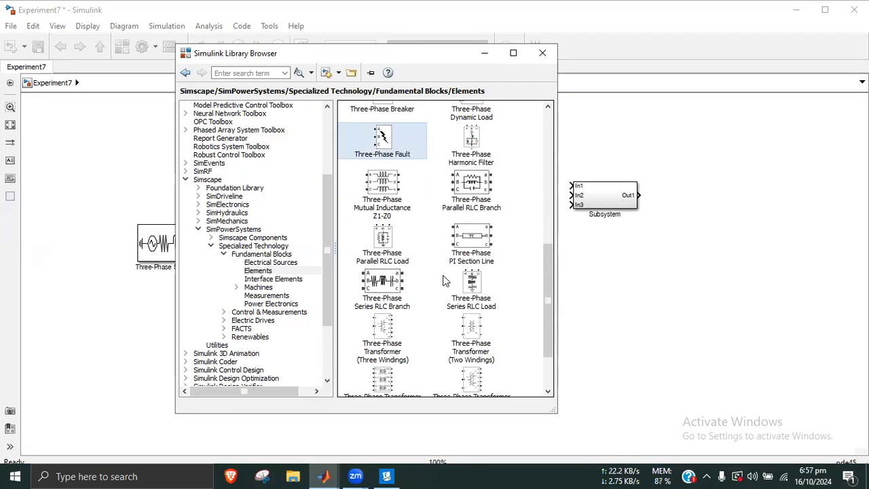
scroll(444, 280, "down", 1)
left_click(475, 262)
right_click(479, 258)
left_click(498, 266)
left_click(386, 476)
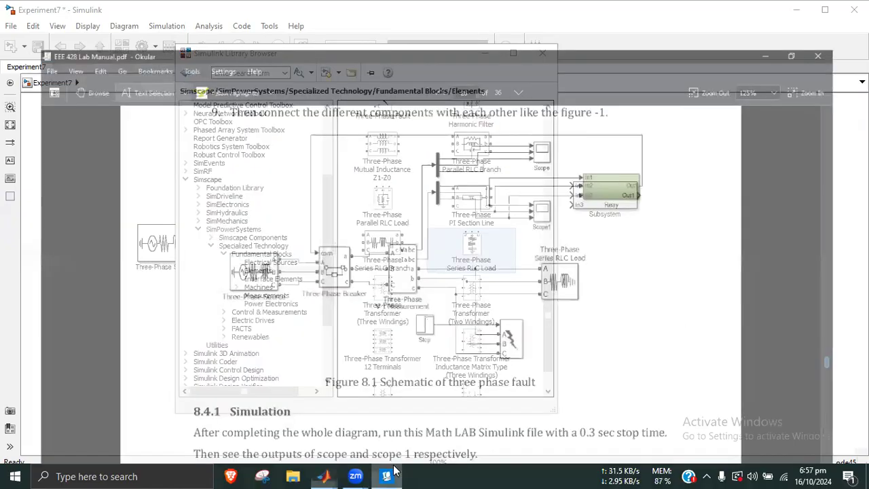
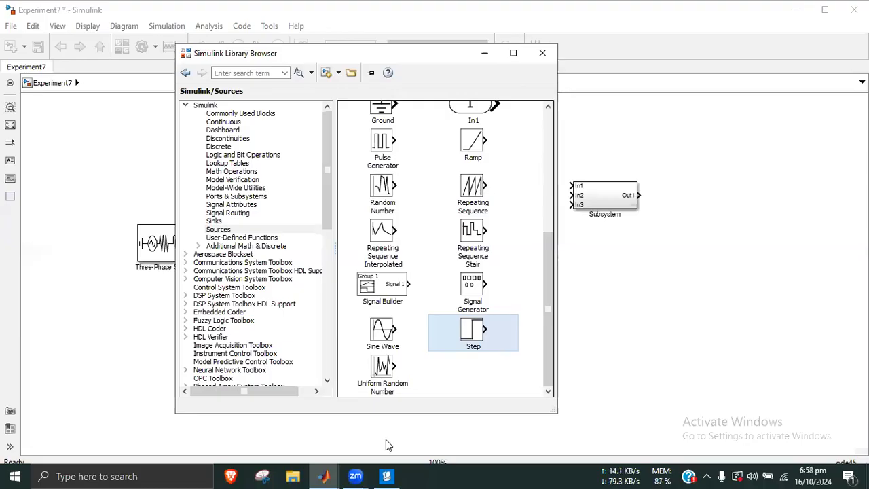
Step: Check the block feeding the scopes in Figure 8.1 of the lab manual and look for it in the Simulink Sources library
left_click(385, 476)
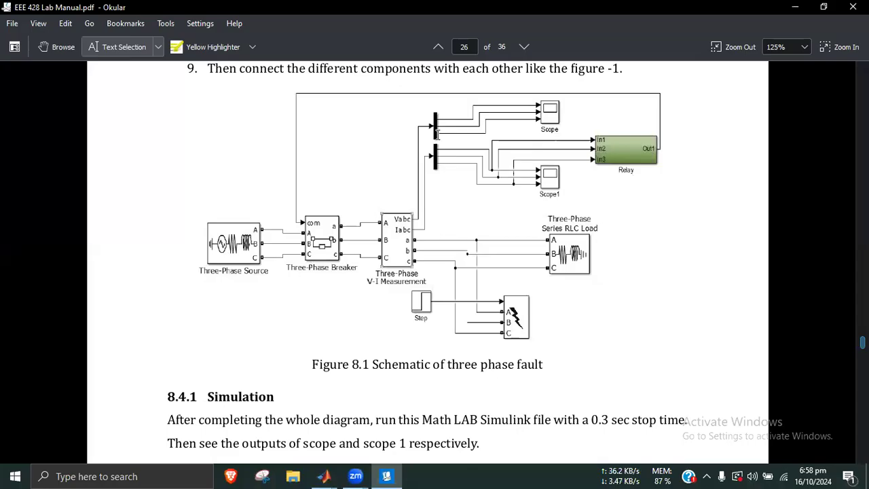
left_click(795, 8)
scroll(436, 269, "up", 5)
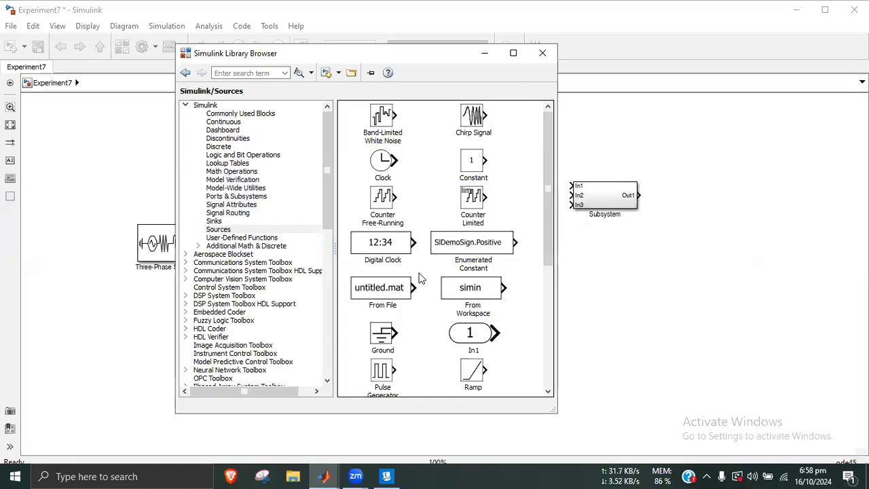
scroll(419, 277, "down", 4)
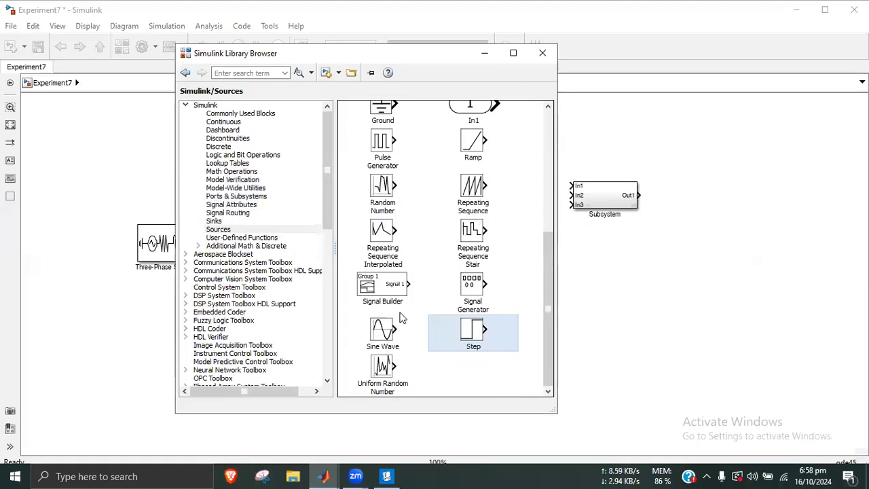
Step: Look up the demux block's library path in the procedure steps above Figure 8.1 of the lab manual
left_click(386, 476)
scroll(444, 266, "up", 5)
scroll(444, 266, "down", 5)
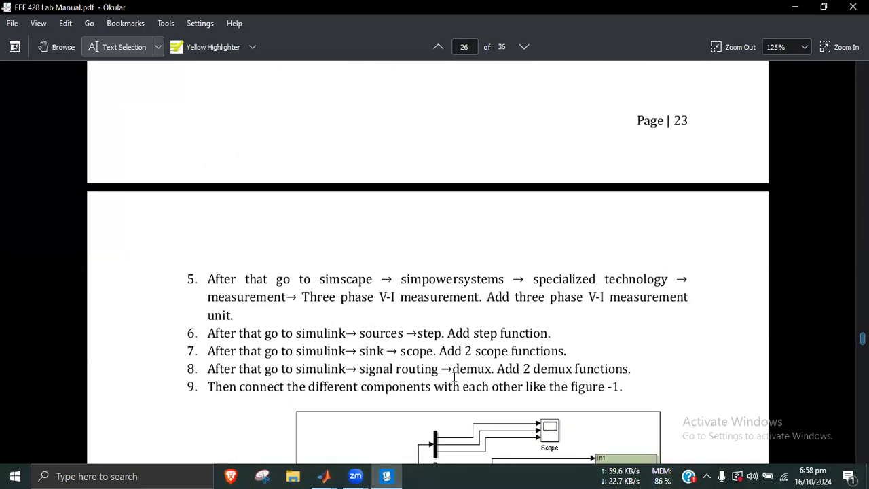
Step: Look up the scope's library path in the lab manual and add two Scope blocks from the Simulink Sinks library to the Experiment7 model
left_click_drag(359, 368, 454, 369)
left_click(366, 357)
left_click_drag(357, 350, 402, 351)
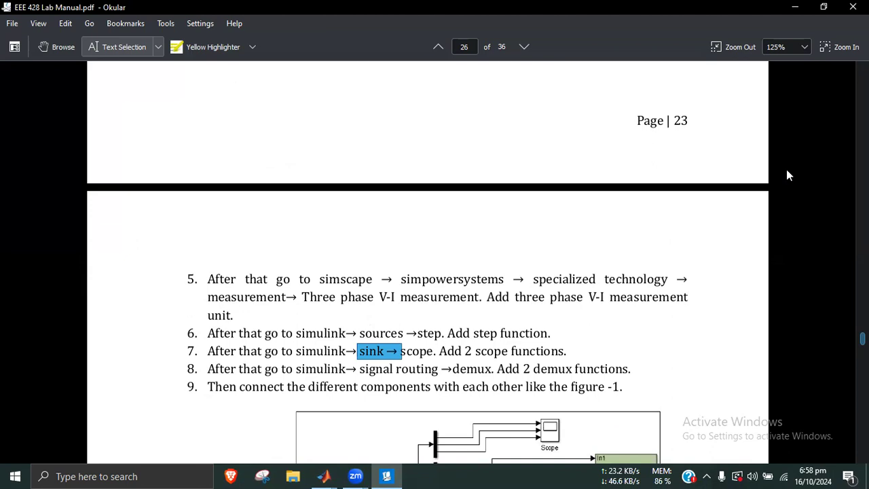
left_click(797, 9)
left_click(214, 221)
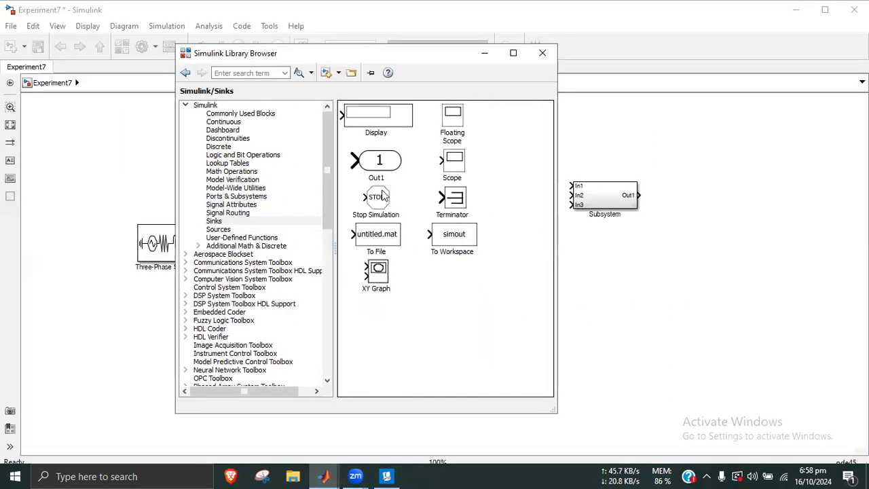
right_click(460, 167)
left_click(461, 168)
right_click(460, 167)
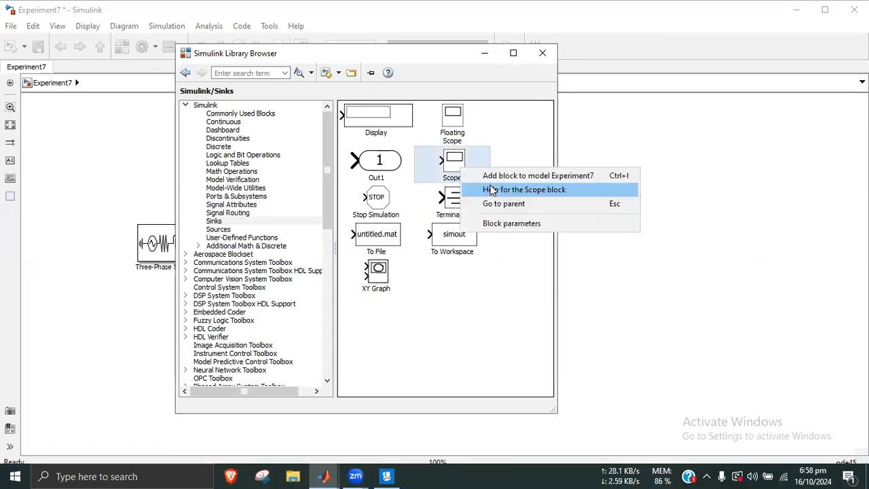
left_click(490, 176)
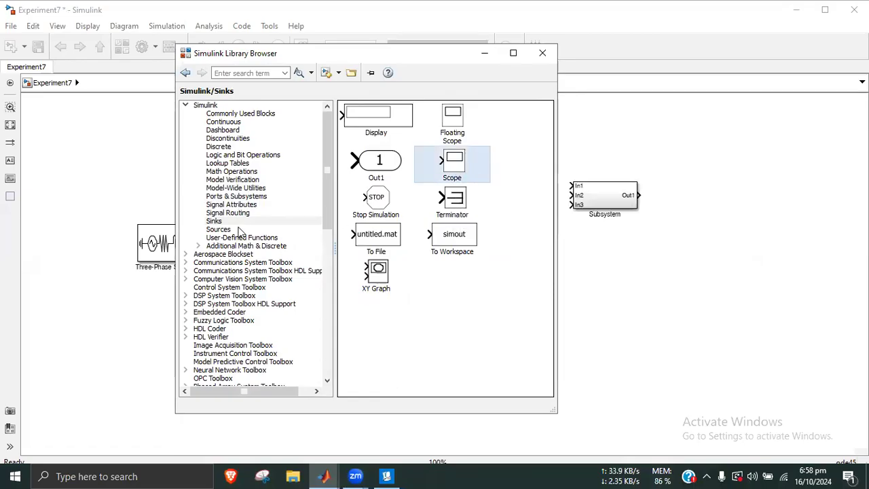
Step: Add two Demux blocks from the Signal Routing library to the Experiment7 model and close the Library Browser
left_click(239, 214)
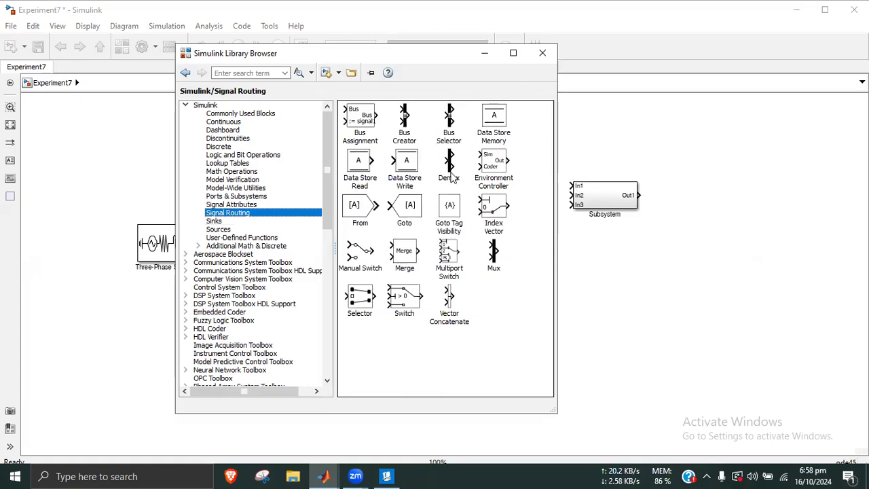
left_click(450, 178)
right_click(454, 175)
left_click(456, 173)
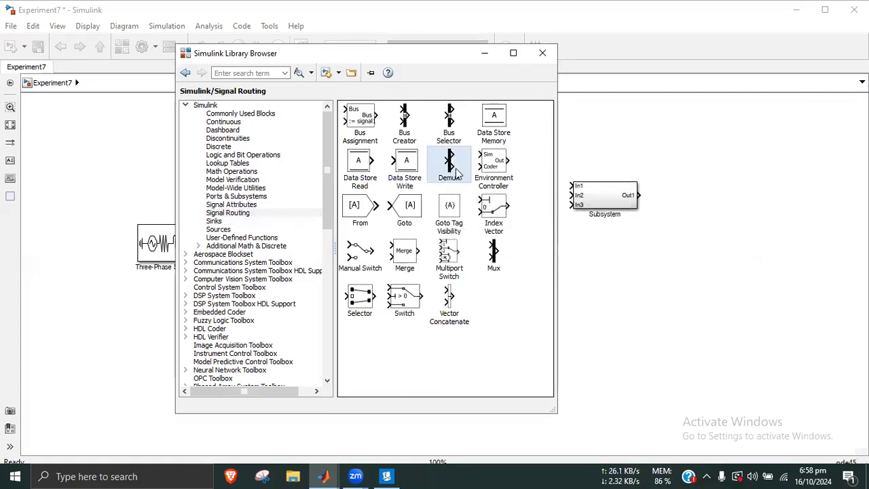
right_click(456, 174)
left_click(476, 174)
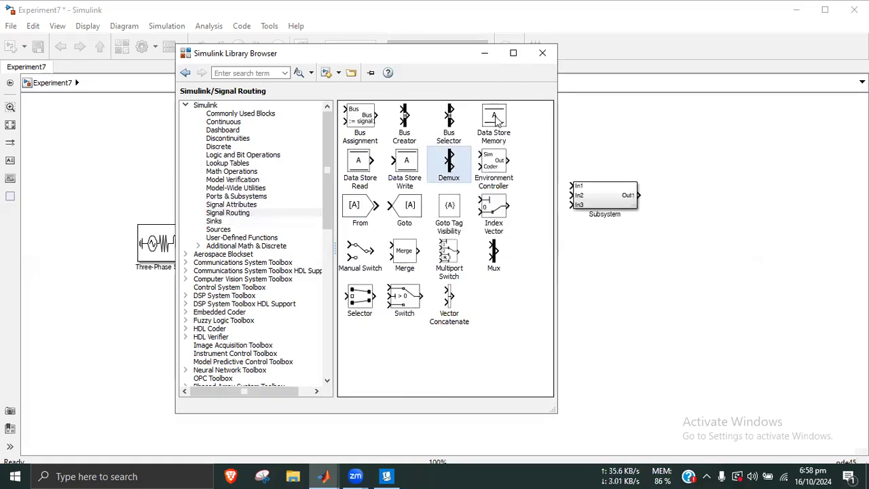
left_click(542, 53)
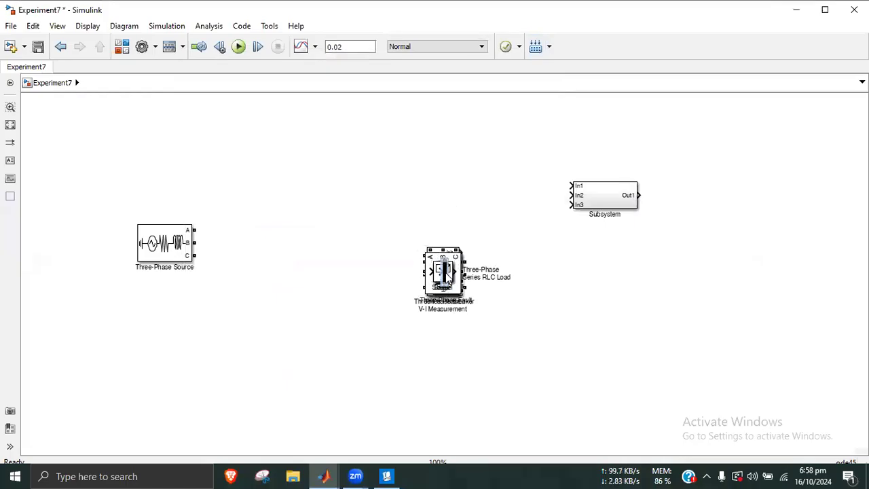
Step: Separate the two Demux and two Scope blocks from the stack, placing them above it, and place the Step block below it
left_click_drag(446, 275, 400, 146)
left_click_drag(444, 275, 397, 180)
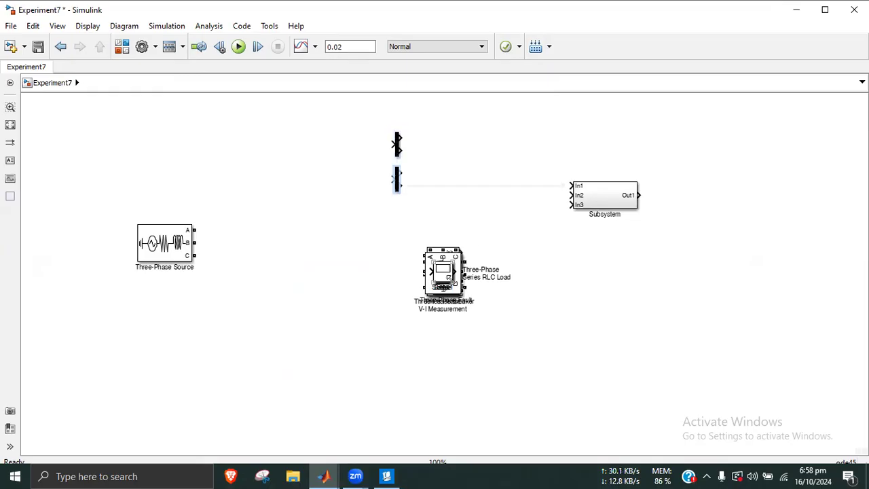
left_click_drag(444, 275, 447, 177)
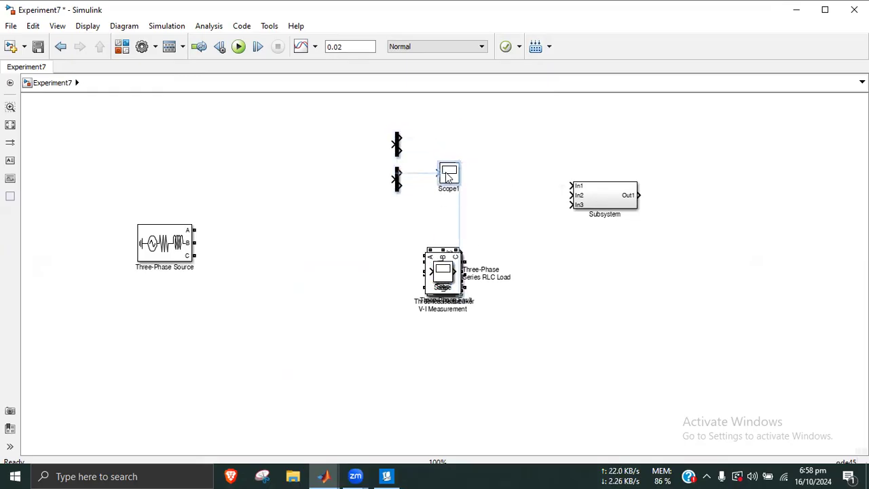
left_click_drag(445, 275, 451, 138)
left_click(441, 283)
left_click_drag(441, 284, 414, 351)
Step: Place the Three-Phase Series RLC Load below the Subsystem and rotate it so its A, B, C terminals face left
left_click_drag(454, 271, 581, 294)
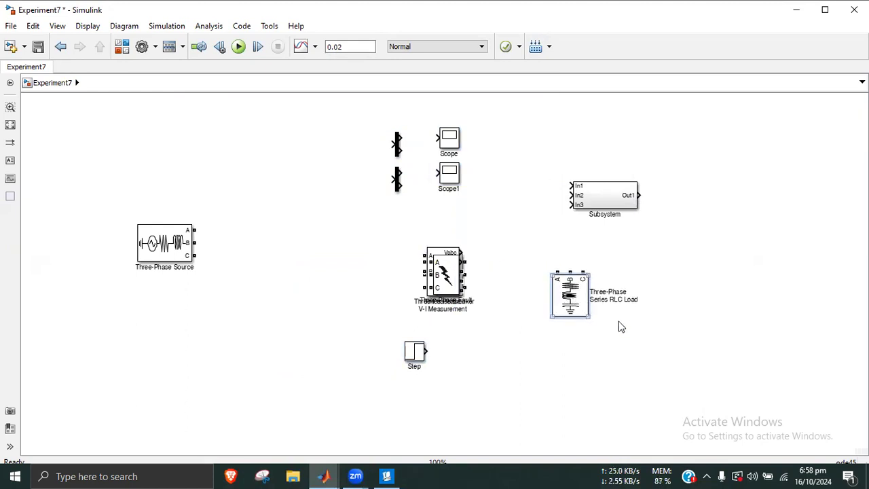
right_click(562, 353)
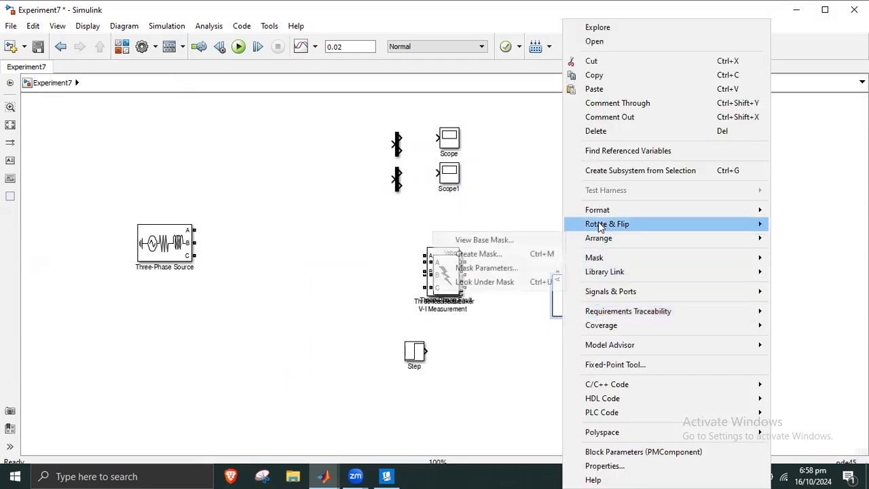
mouse_move(605, 223)
left_click(488, 243)
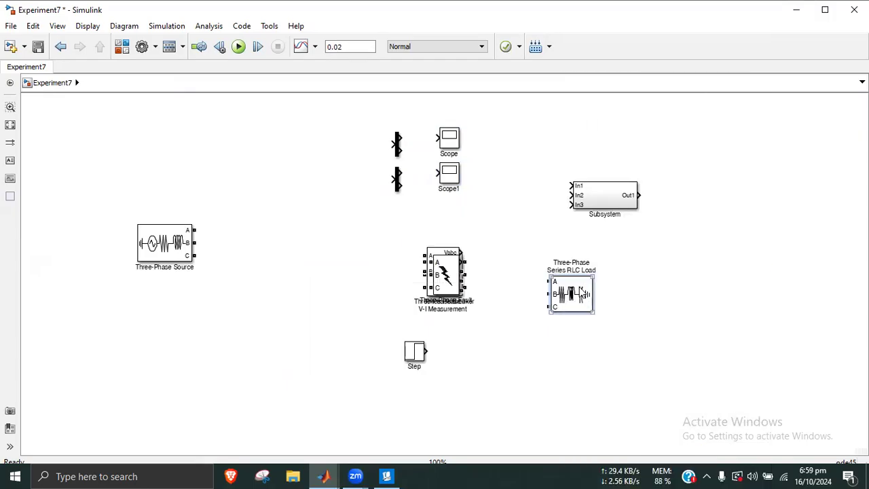
Step: Separate the Three-Phase Fault, V-I Measurement and Breaker blocks from one another and delete the stray line between the breaker and the measurement block
left_click_drag(448, 279, 490, 370)
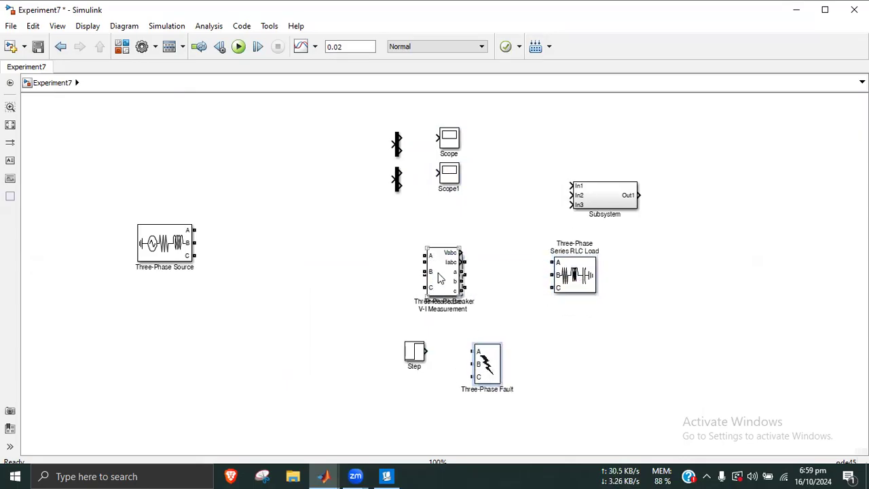
left_click_drag(442, 277, 489, 296)
left_click_drag(446, 279, 335, 267)
left_click(397, 263)
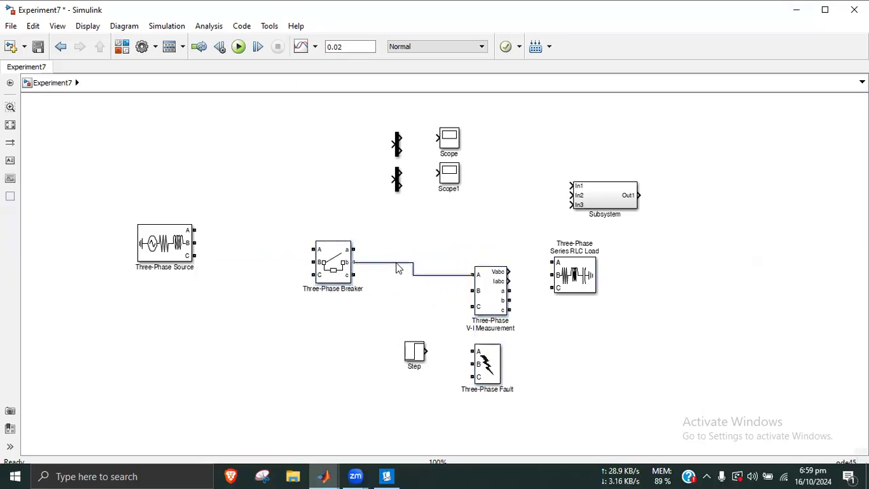
key("Delete")
Step: Place the Three-Phase Breaker and V-I Measurement in a row after the Three-Phase Source and connect phases A, B and C between them
left_click_drag(336, 268, 251, 250)
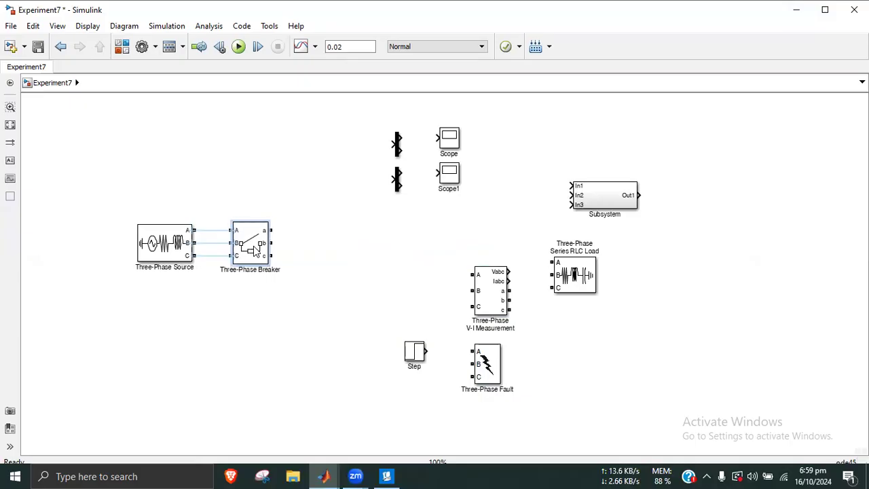
left_click(210, 243)
left_click_drag(494, 304, 346, 260)
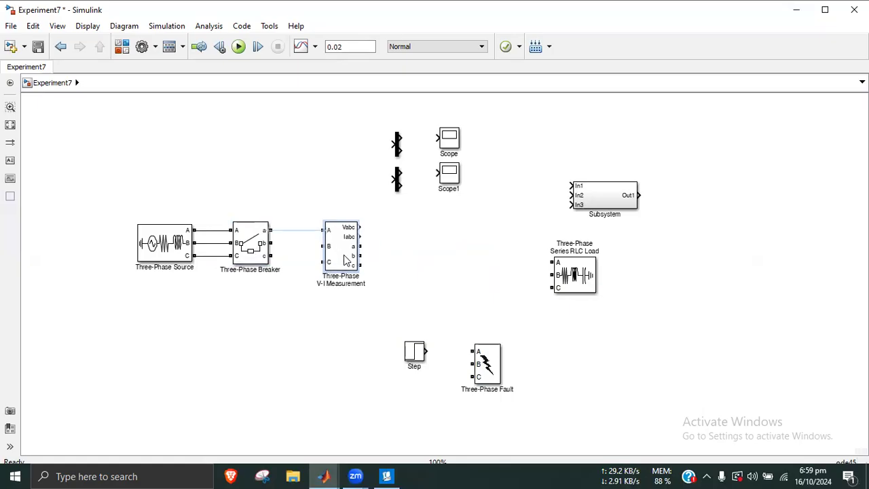
left_click(295, 232)
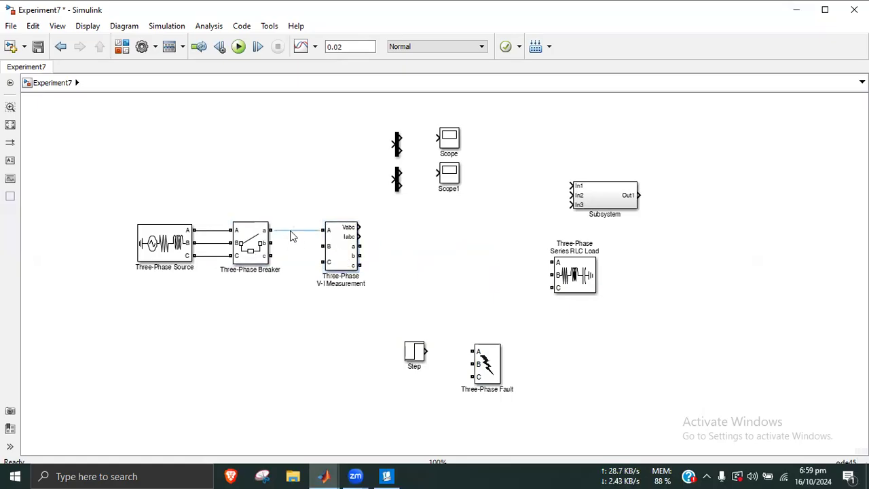
left_click_drag(270, 241, 323, 246)
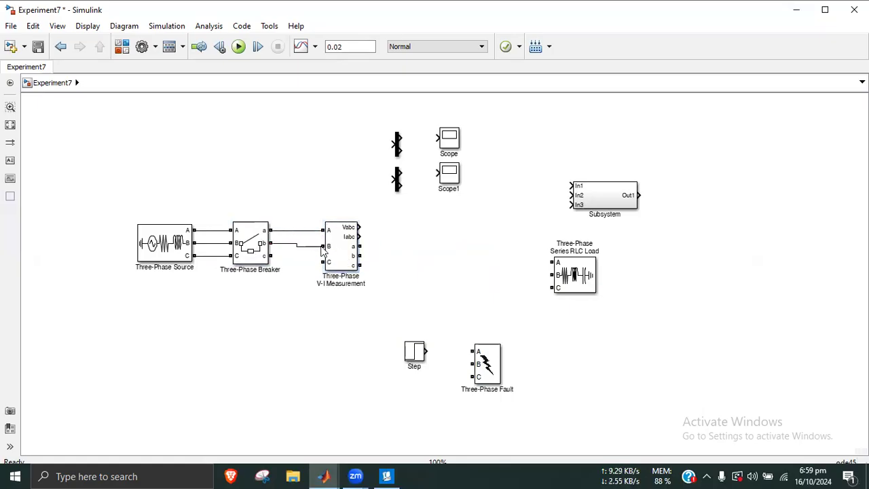
left_click_drag(270, 255, 323, 261)
Step: Following Figure 8.1, place the Three-Phase Series RLC Load beside the V-I Measurement and connect outputs a, b, c to its terminals A, B, C
left_click(386, 475)
scroll(416, 407, "down", 5)
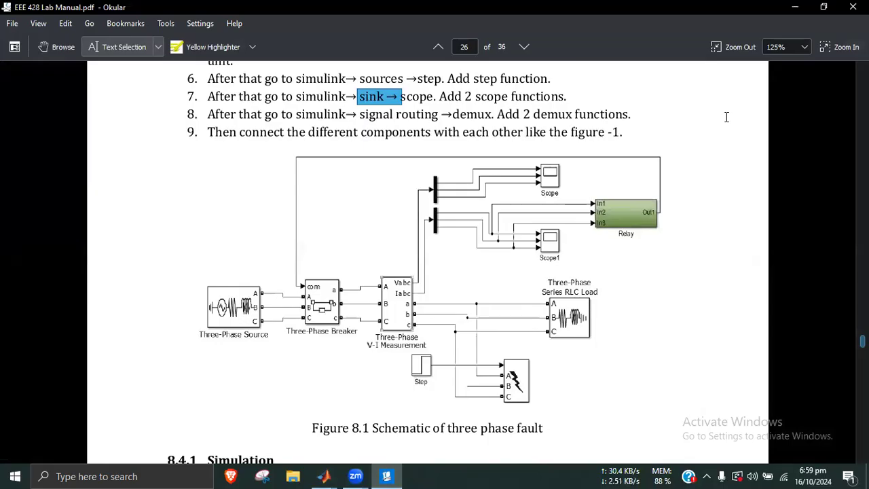
left_click(796, 9)
left_click_drag(568, 280, 486, 261)
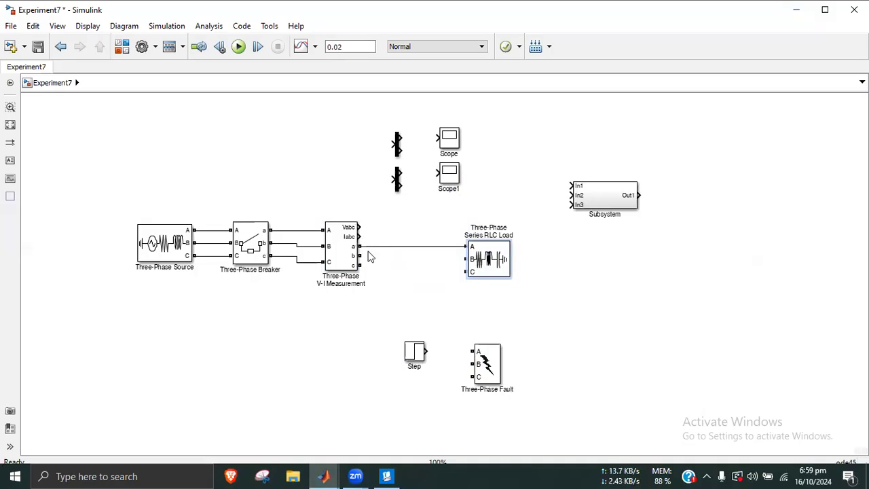
left_click_drag(360, 255, 468, 259)
left_click_drag(360, 264, 469, 271)
Step: Place the Three-Phase Fault below the load, connect its A, B, C terminals to the load's phase lines, and move the Step block clear of them
left_click(386, 476)
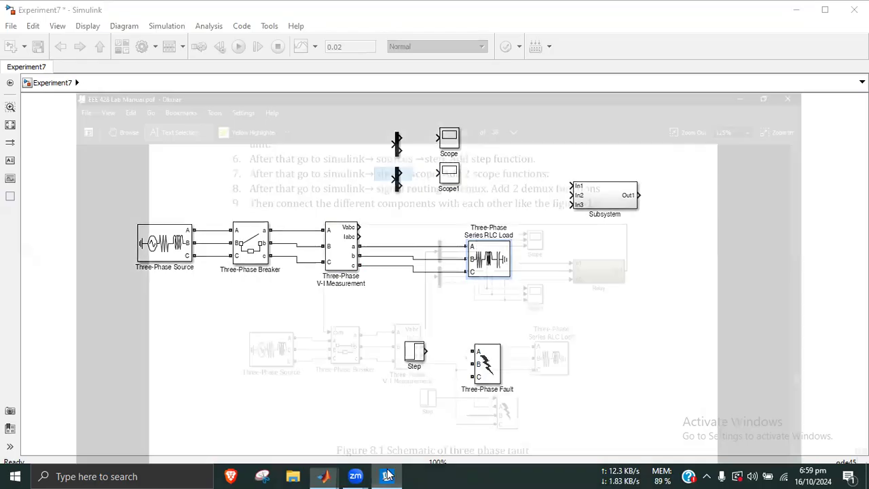
left_click(386, 476)
left_click_drag(479, 374, 431, 245)
left_click_drag(465, 322, 421, 259)
left_click_drag(467, 336, 434, 323)
left_click_drag(411, 290, 414, 271)
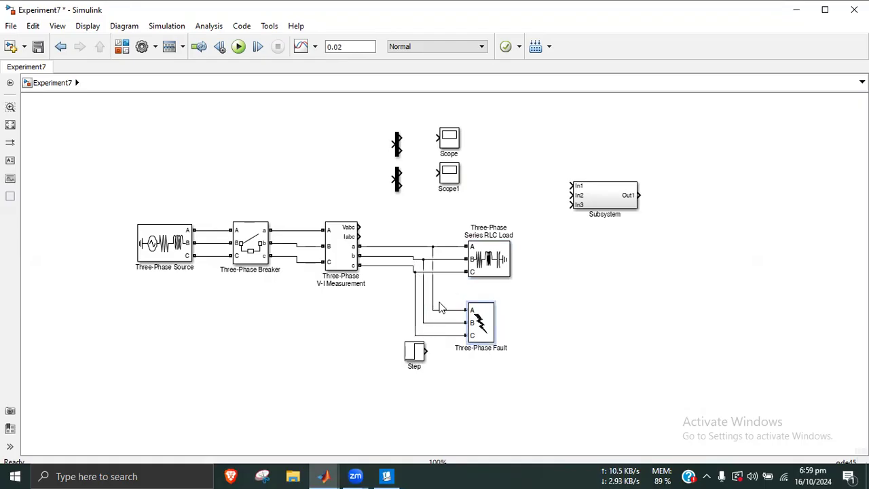
left_click_drag(414, 350, 316, 351)
left_click(352, 387)
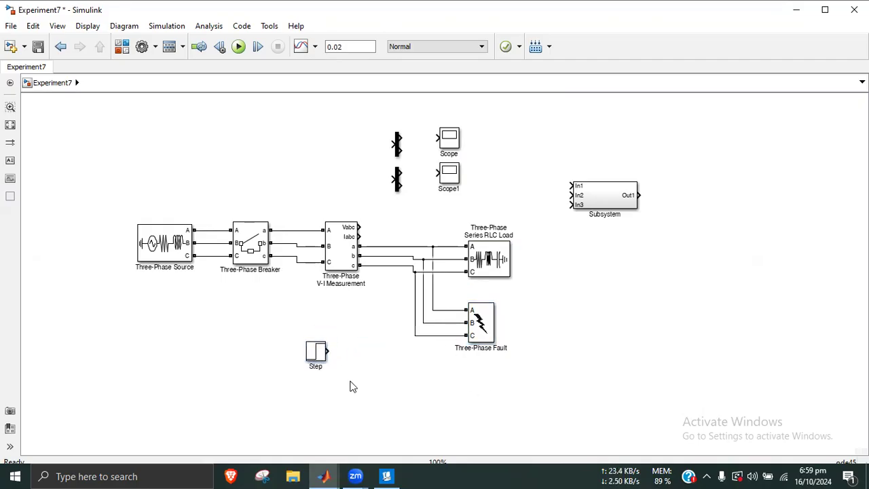
Step: Check the demux wiring in Figure 8.1 and set the upper Demux block's number of outputs to 3
left_click(386, 474)
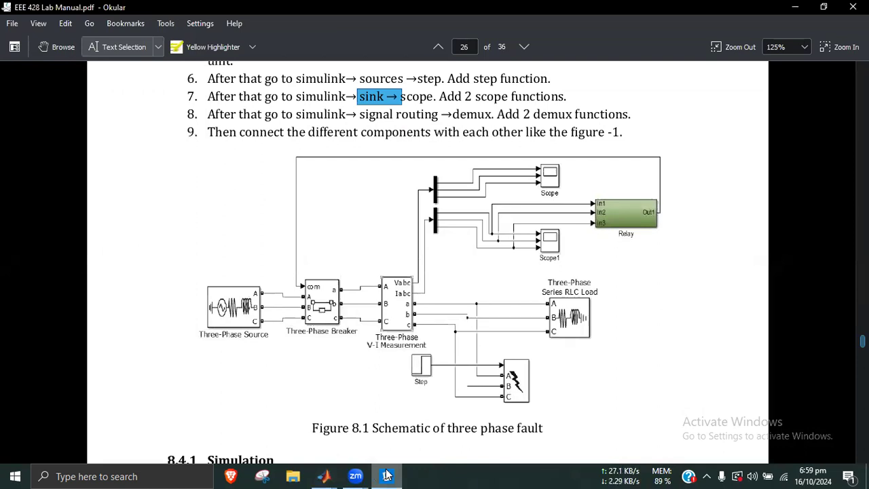
left_click(386, 475)
left_click(398, 151)
double_click(399, 151)
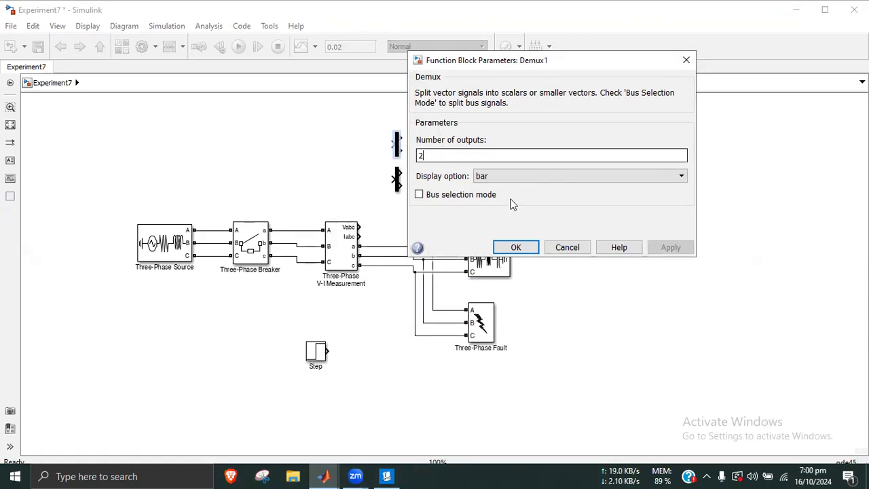
key("BackSpace")
type("3")
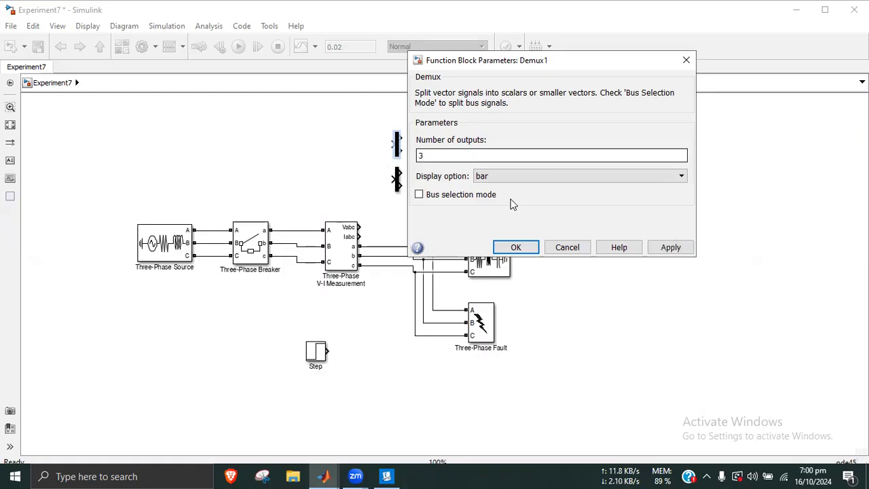
key("Return")
left_click(488, 211)
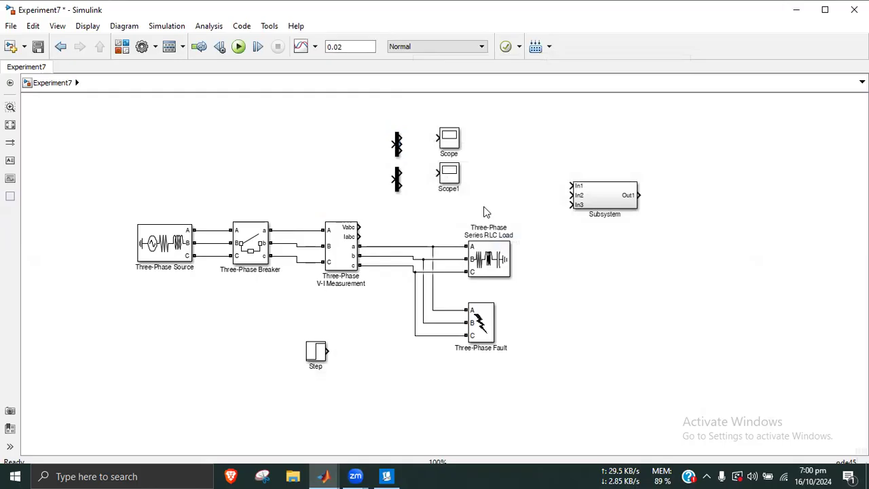
Step: Check Figure 8.1 again and set the lower Demux block's number of outputs to 3
left_click(390, 475)
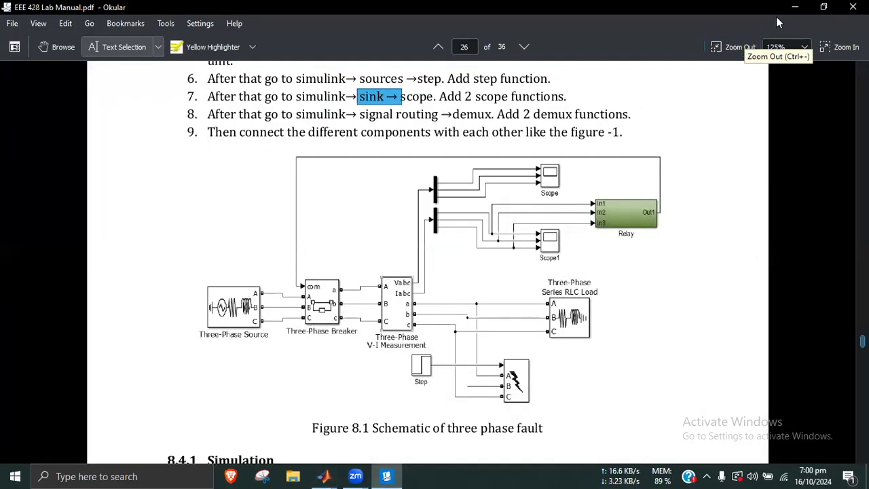
left_click(795, 7)
left_click(399, 182)
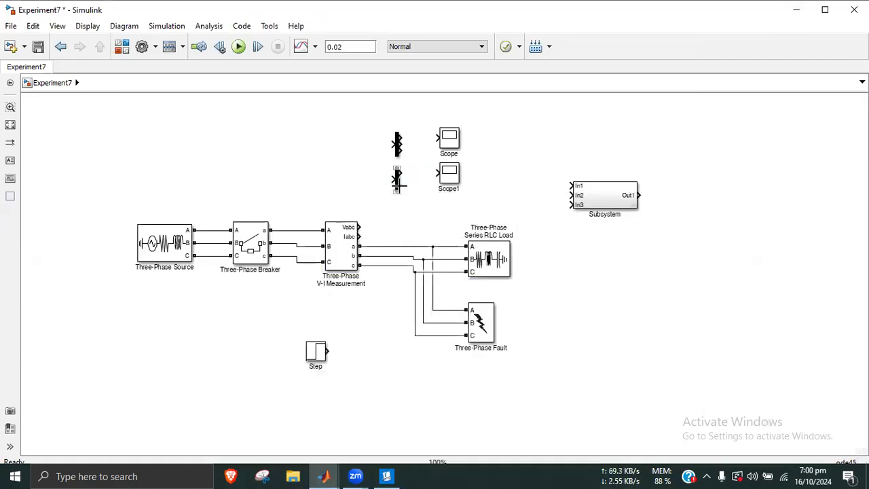
double_click(398, 180)
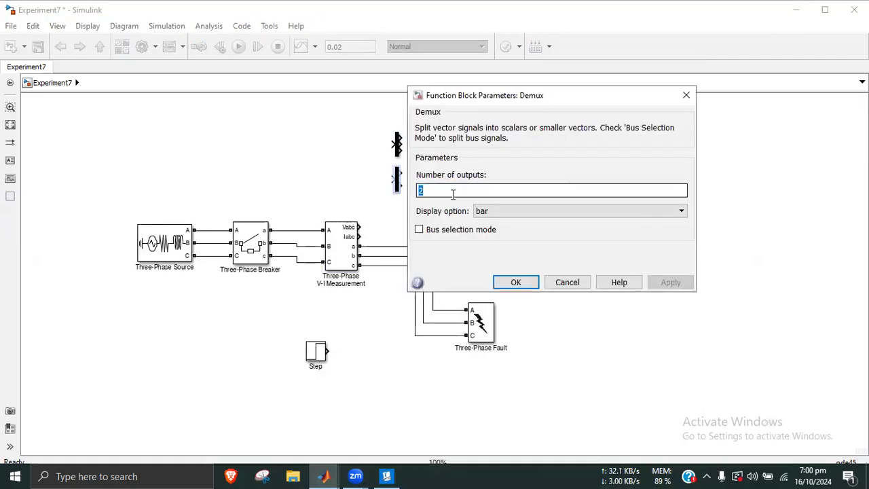
key("Return")
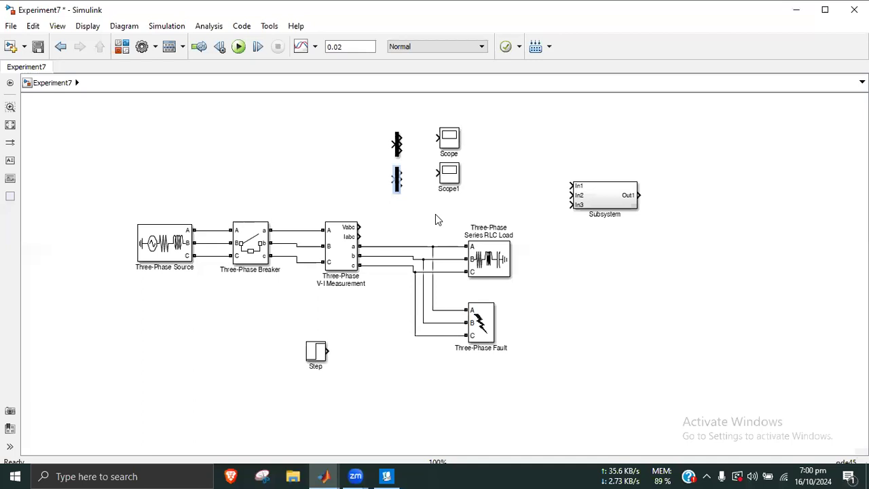
Step: Line Scope1 up with the lower Demux block and set the upper Scope's number of axes to 3
left_click(451, 187, "ctrl")
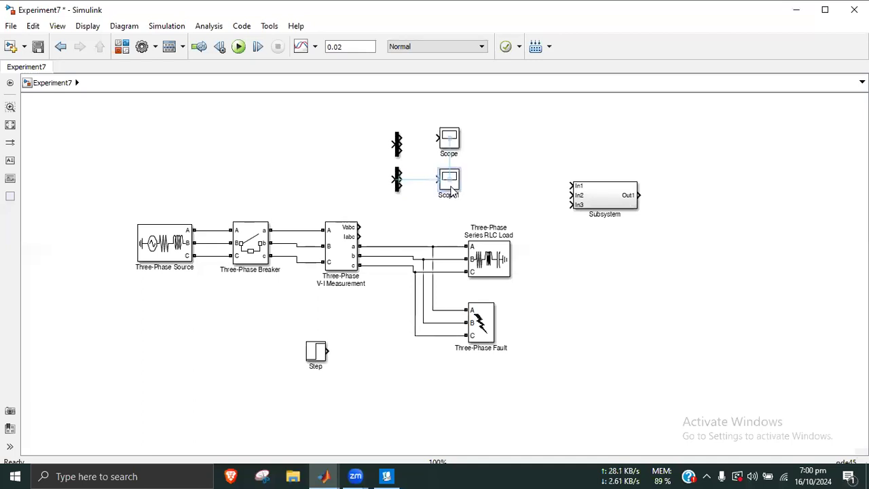
left_click(456, 141)
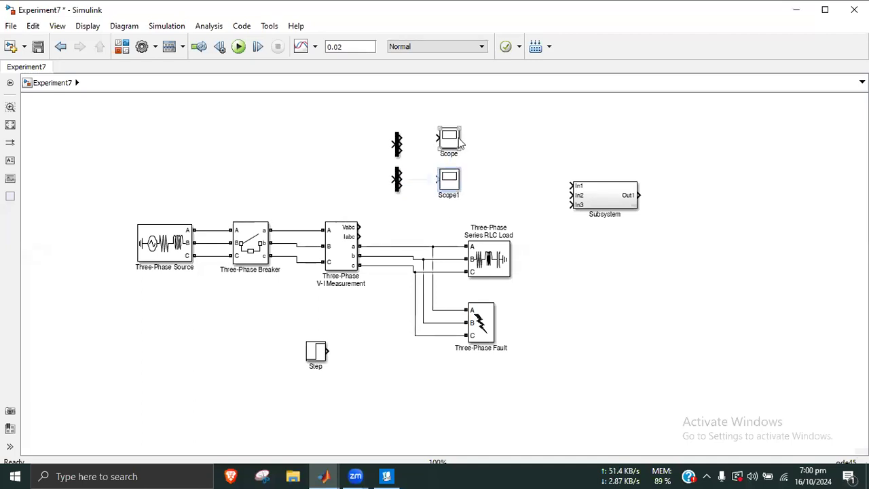
double_click(446, 144)
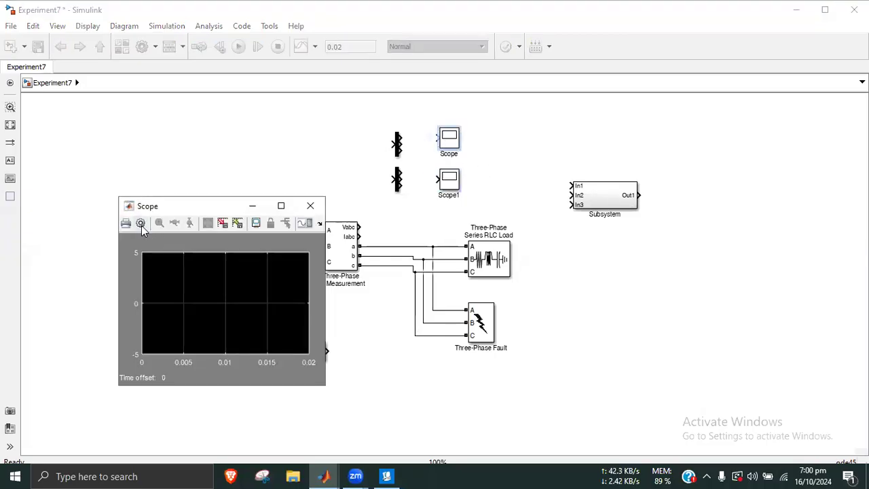
left_click(141, 223)
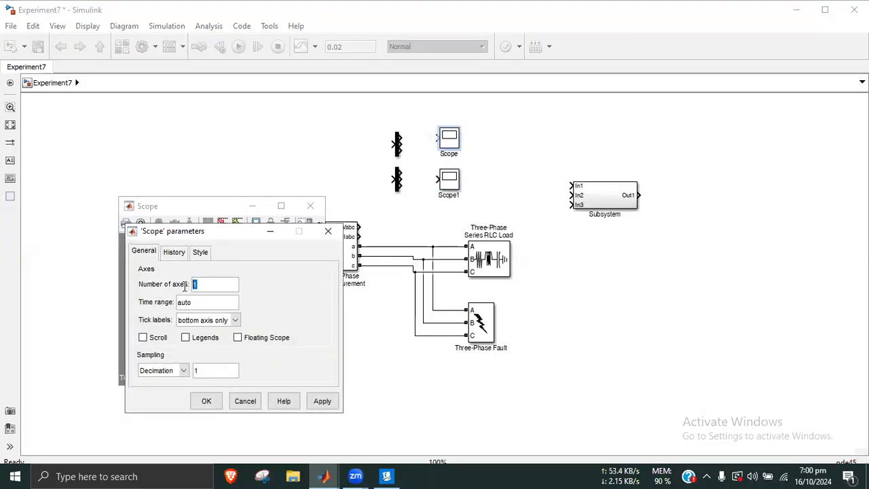
type("3")
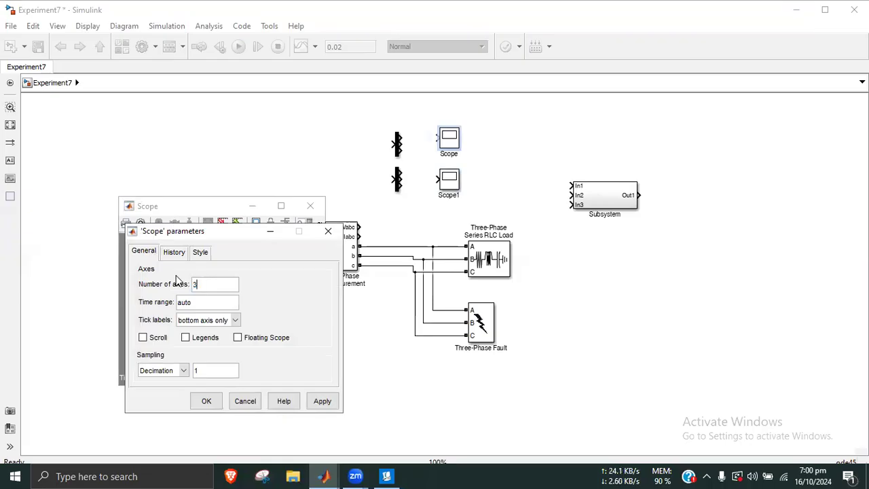
left_click(323, 402)
left_click(208, 401)
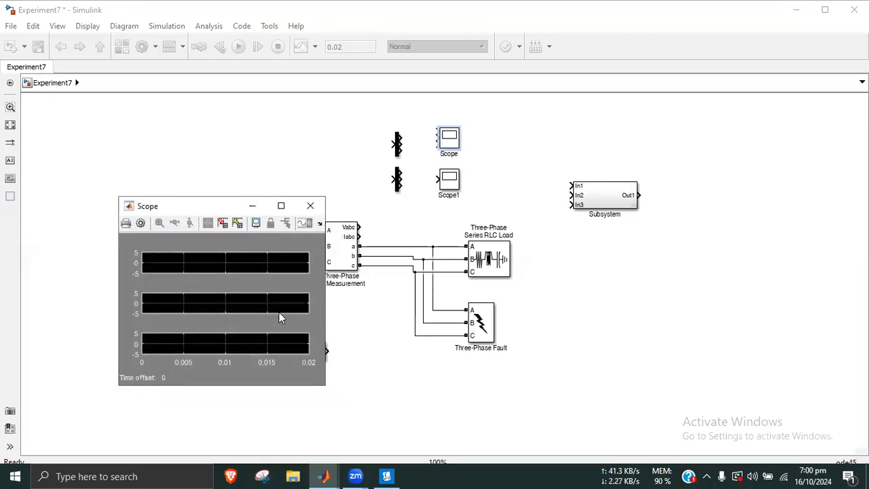
left_click(310, 206)
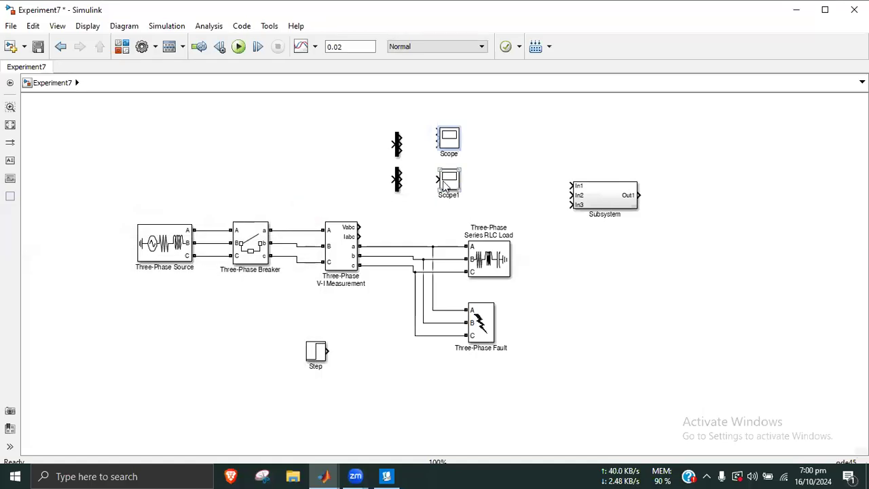
Step: Set the number of axes of Scope1 to 3
double_click(444, 185)
left_click(141, 224)
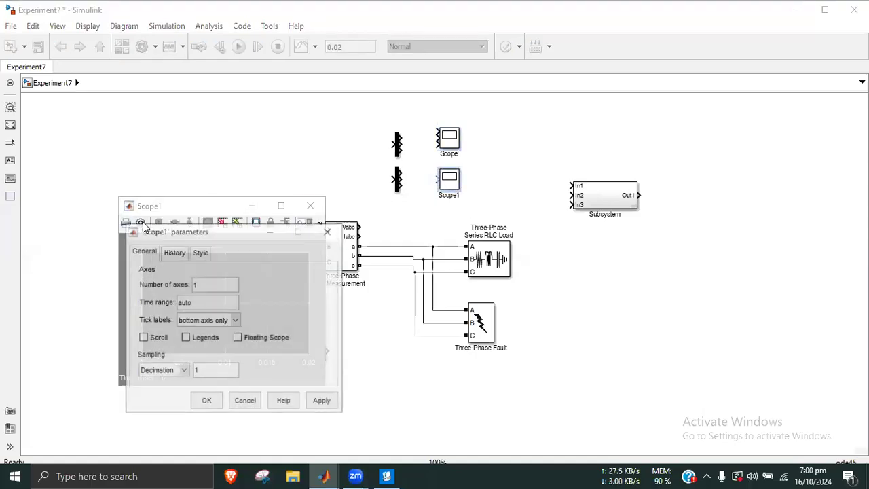
double_click(188, 283)
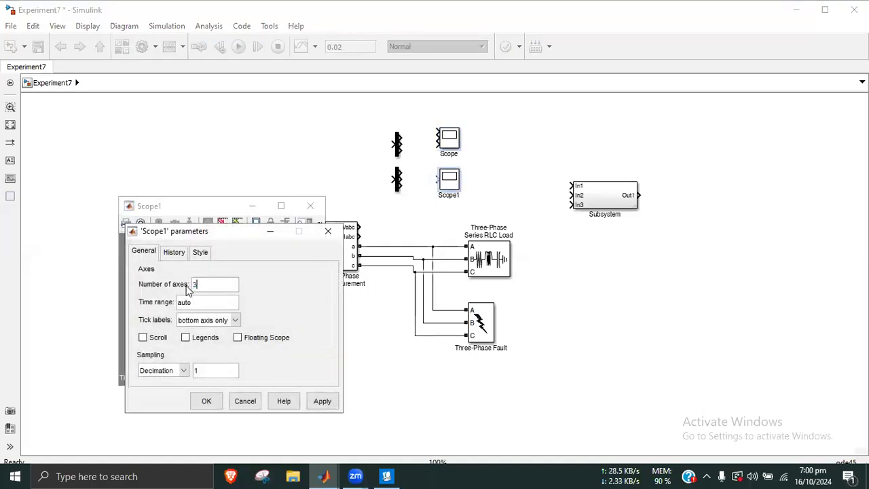
left_click(322, 400)
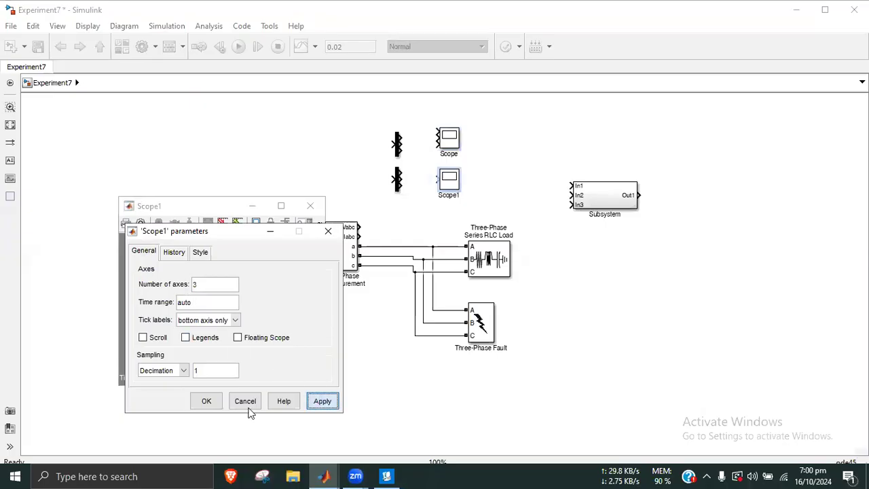
left_click(206, 400)
left_click(310, 205)
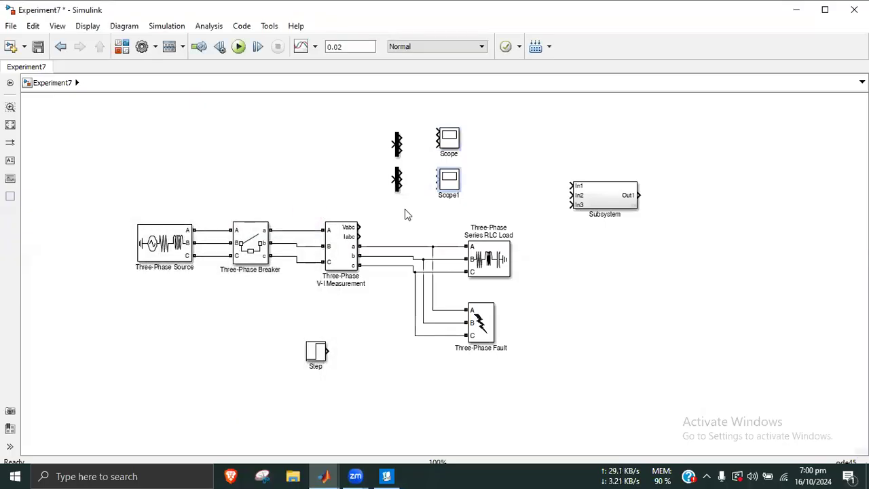
Step: Line the upper Demux up with Scope, and wire the upper Demux's three outputs to Scope and the lower Demux's to Scope1
left_click(399, 138)
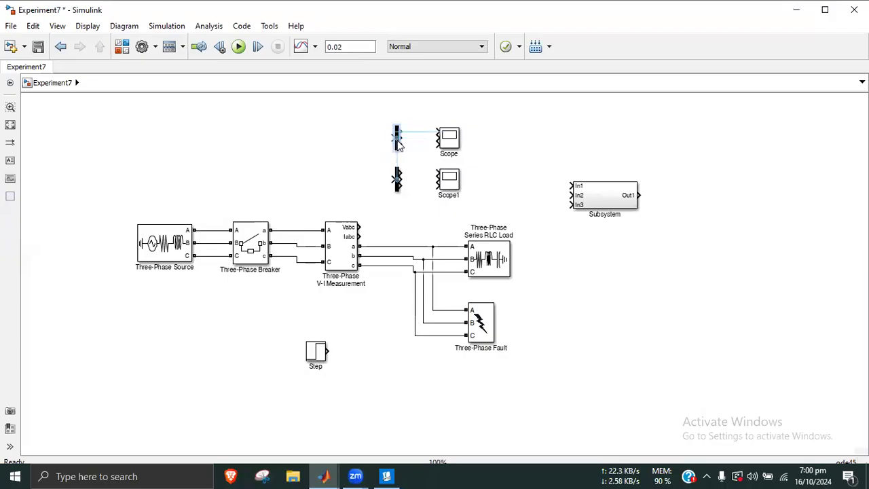
left_click_drag(401, 132, 438, 144)
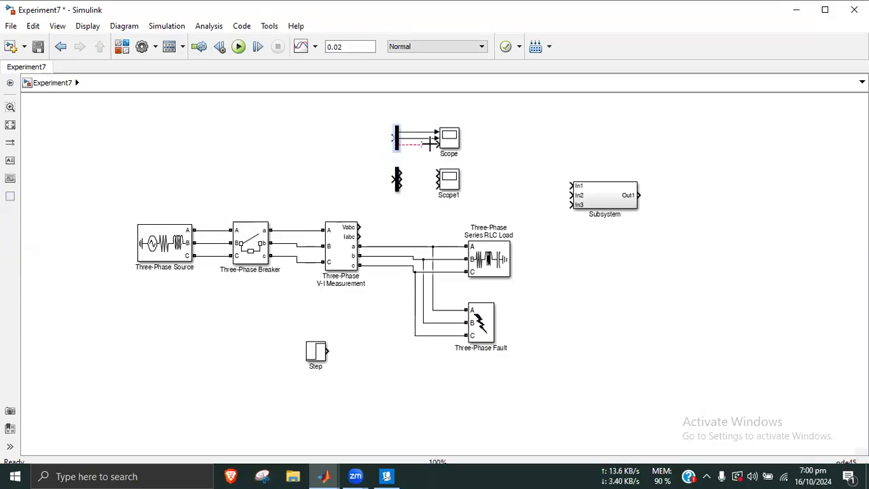
left_click_drag(400, 170, 438, 185)
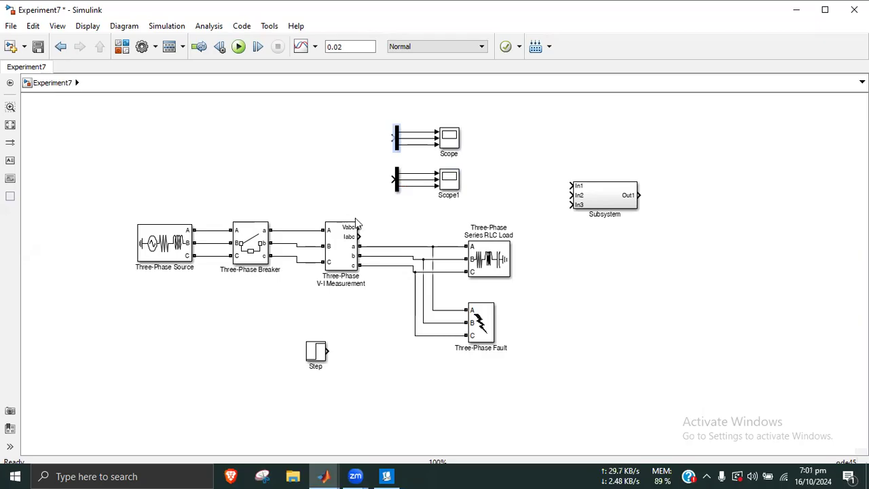
Step: Connect the V-I Measurement's Vabc output to the upper Demux input and its Iabc output to the lower Demux input
left_click_drag(359, 227, 392, 138)
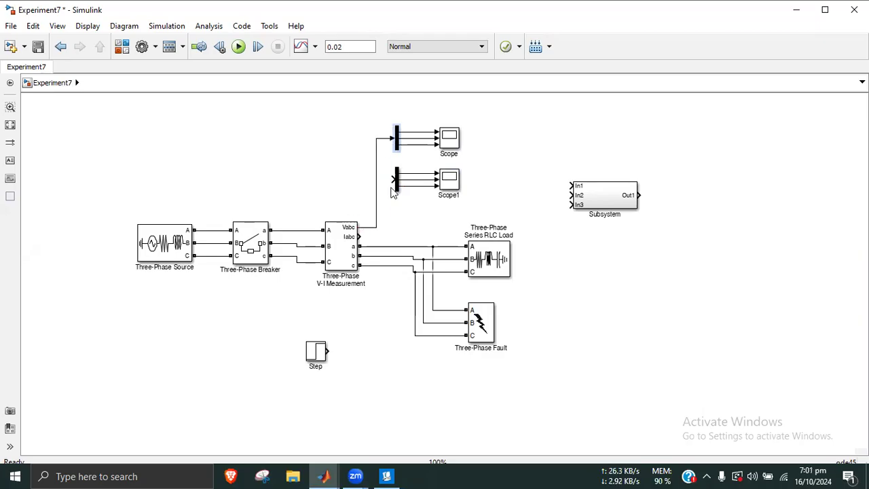
left_click_drag(359, 237, 392, 178)
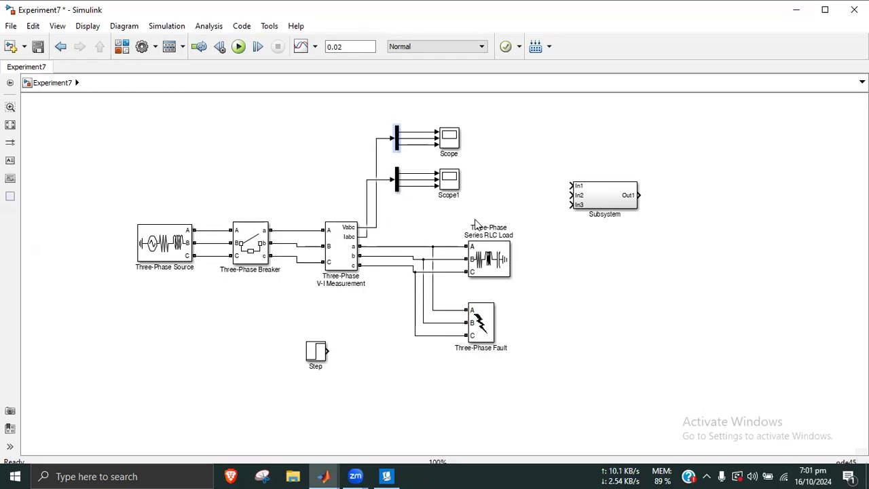
left_click(446, 218)
Step: Following Figure 8.1, move the Subsystem closer to Scope1 and branch the lower Demux's three output lines to In1, In2 and In3
left_click_drag(606, 201, 555, 185)
left_click(567, 256)
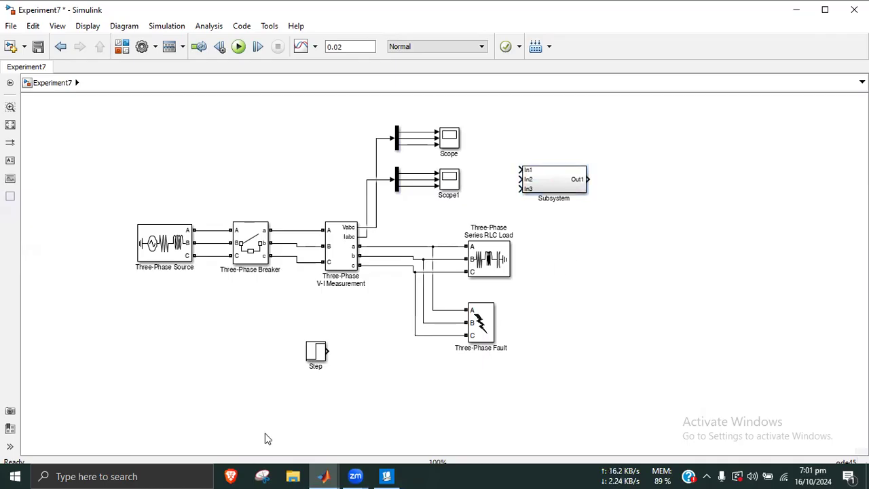
left_click(387, 475)
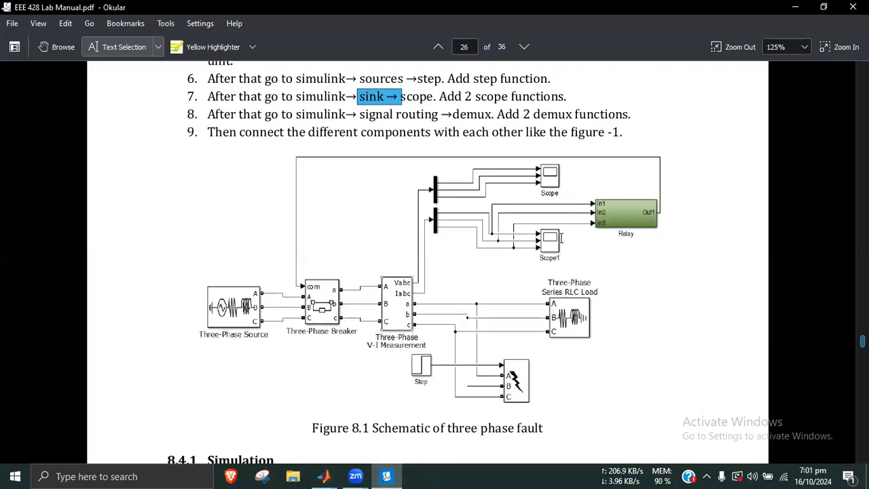
left_click(513, 240)
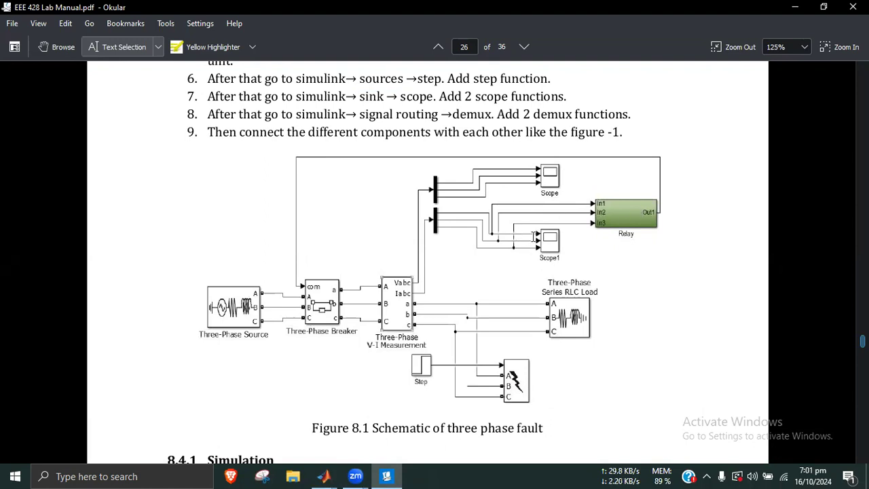
left_click(795, 7)
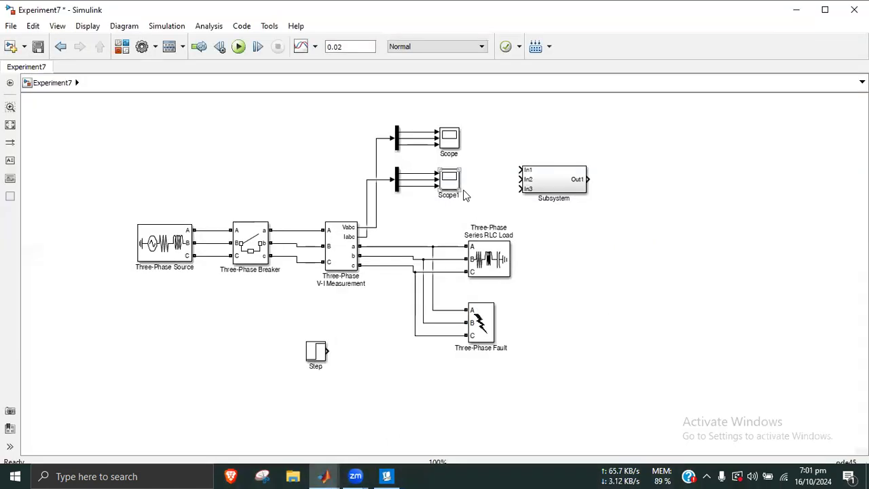
left_click_drag(521, 169, 412, 173)
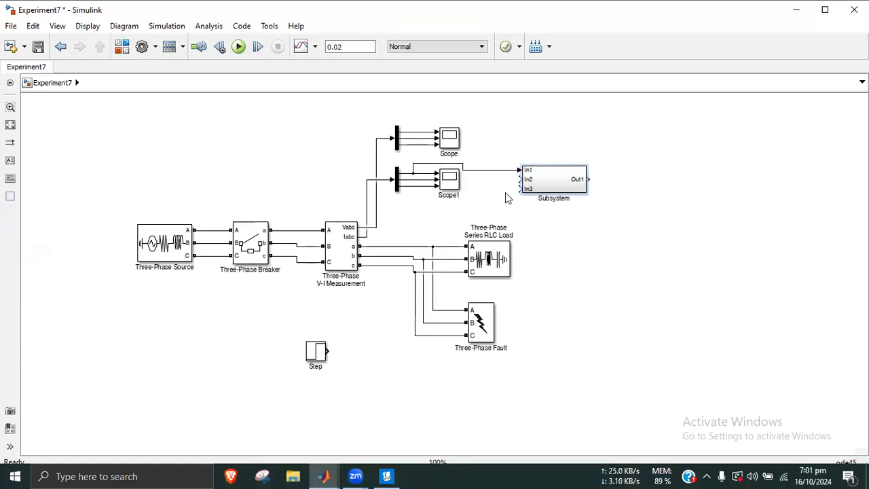
left_click_drag(520, 179, 412, 180)
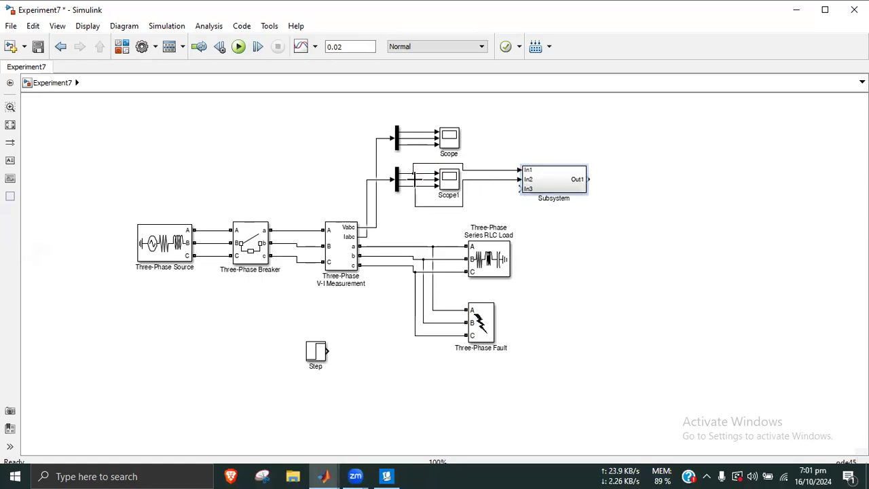
left_click_drag(520, 189, 423, 187)
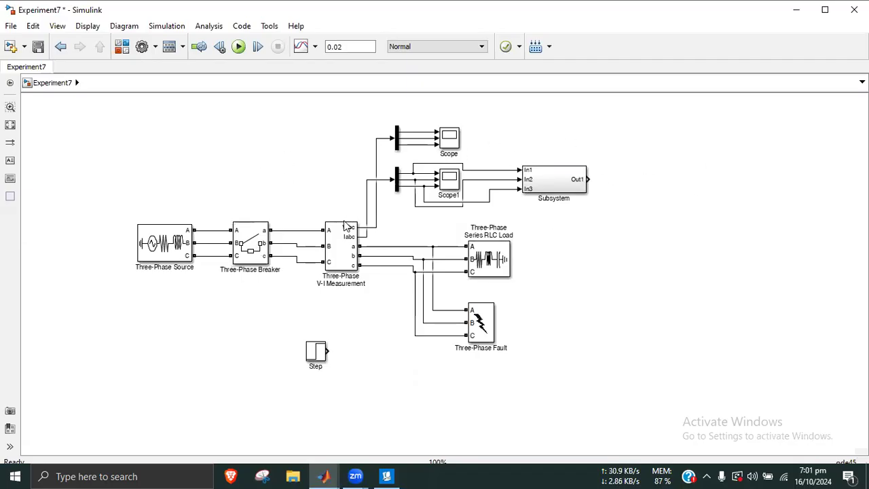
Step: Switch the Three-Phase Breaker's switching times to External control, keeping the initial status open
double_click(253, 251)
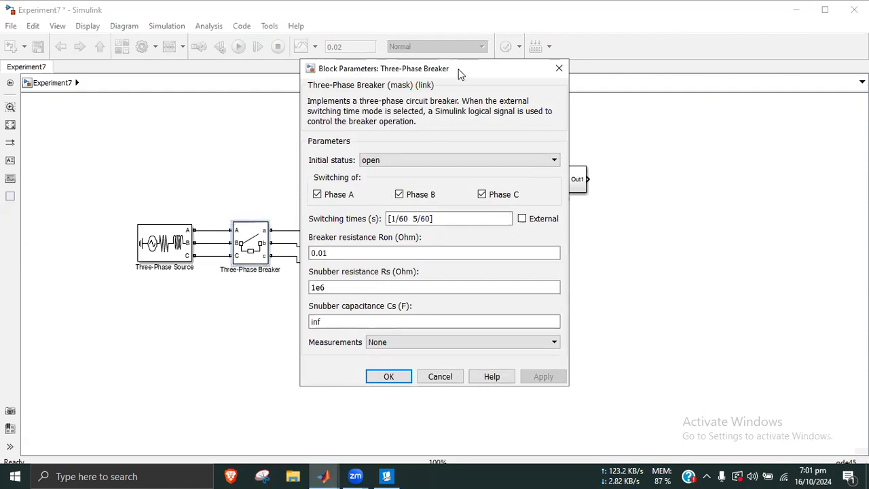
left_click_drag(459, 71, 566, 105)
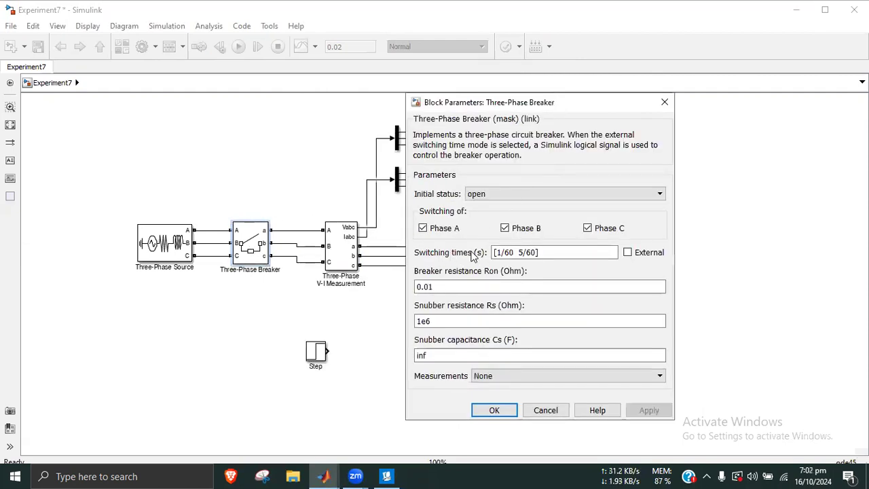
left_click(546, 253)
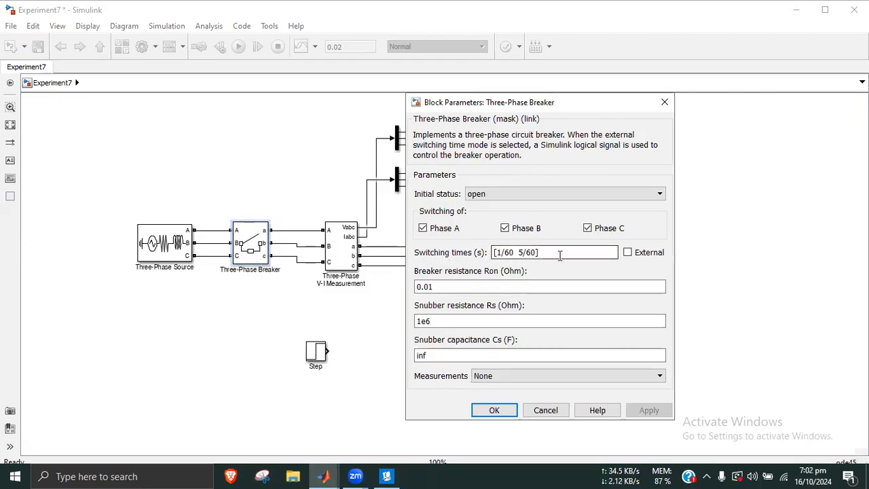
left_click_drag(560, 254, 494, 253)
left_click(514, 252)
type(",")
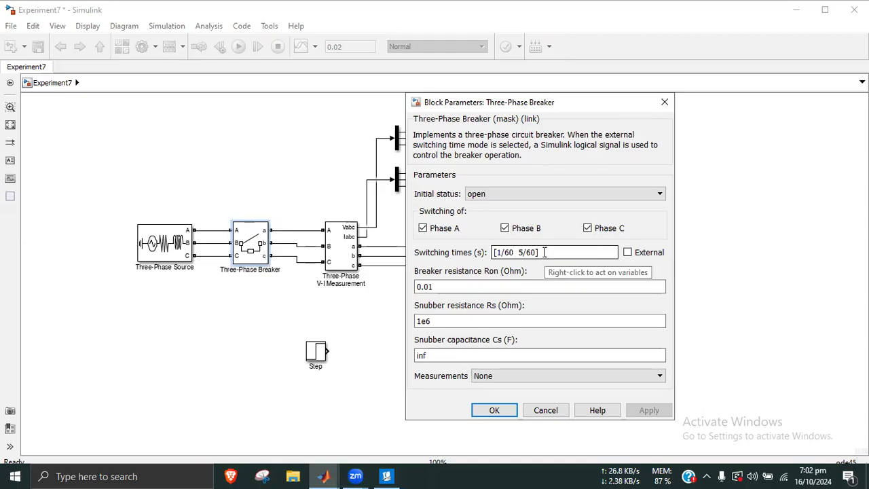
left_click(544, 252)
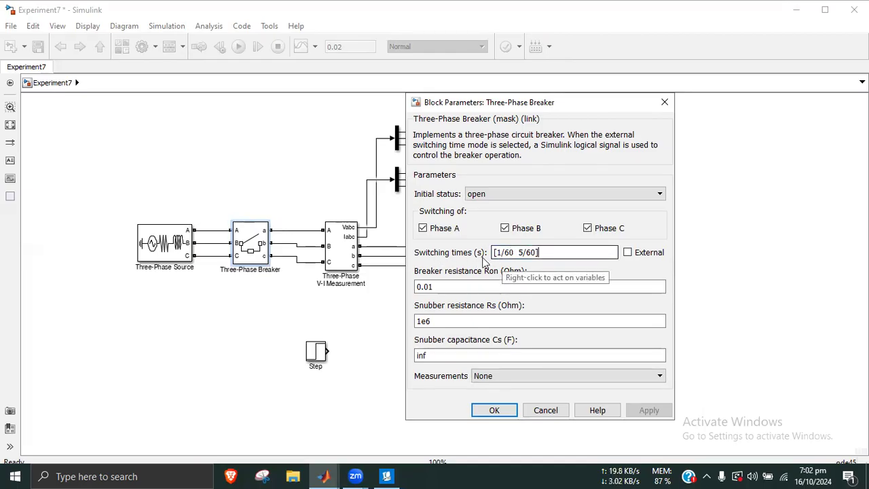
left_click(627, 252)
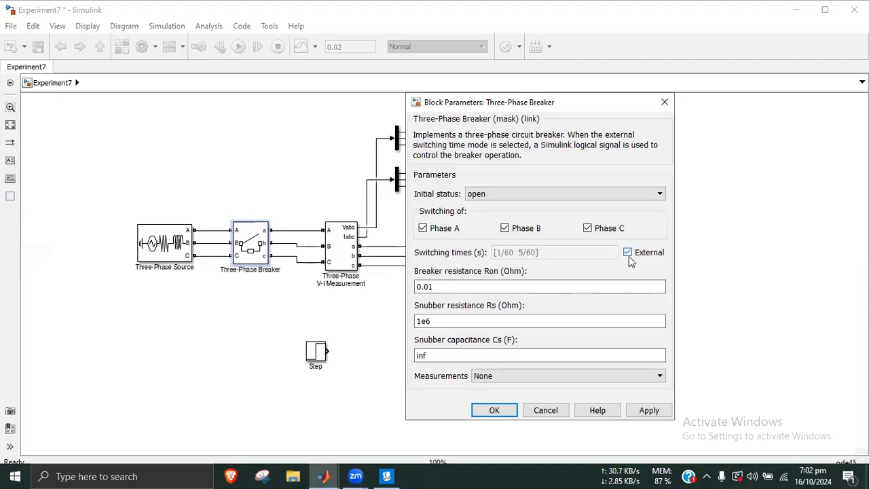
left_click(649, 410)
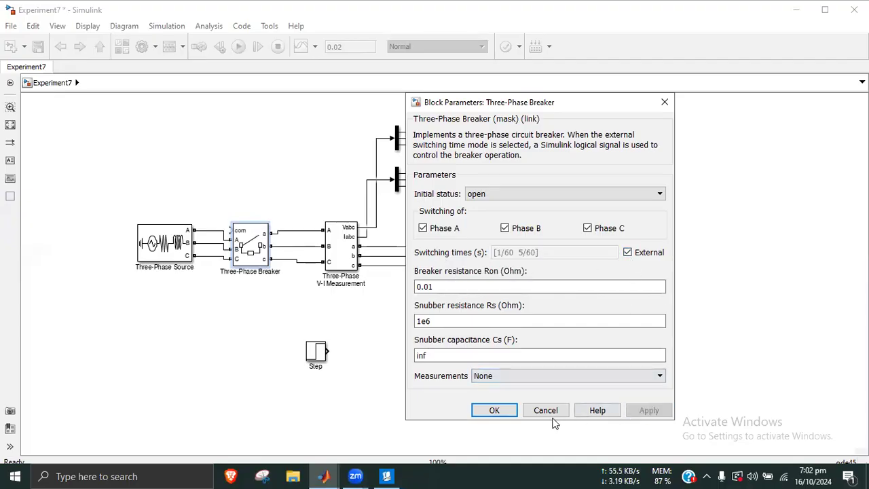
left_click(496, 411)
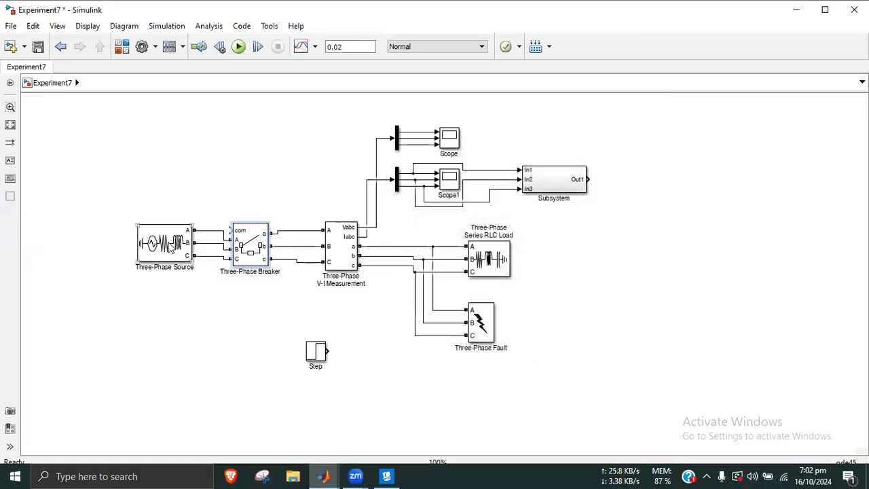
Step: Shift the Three-Phase Source down slightly, connect the Subsystem's Out1 to the breaker's com input, and route that line above the scopes
left_click_drag(170, 246, 170, 257)
left_click_drag(588, 179, 231, 231)
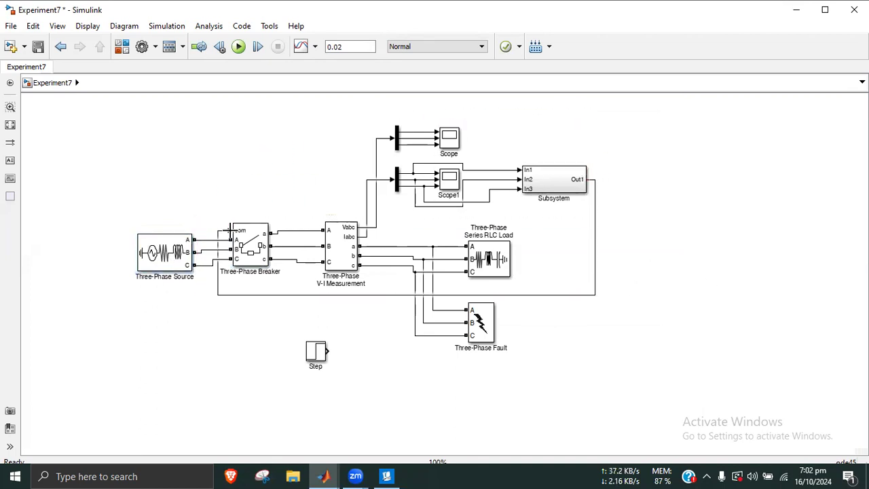
left_click_drag(336, 295, 368, 110)
Step: Move the Step block closer to the Three-Phase Fault, just below the V-I Measurement
left_click(495, 303)
left_click(501, 325)
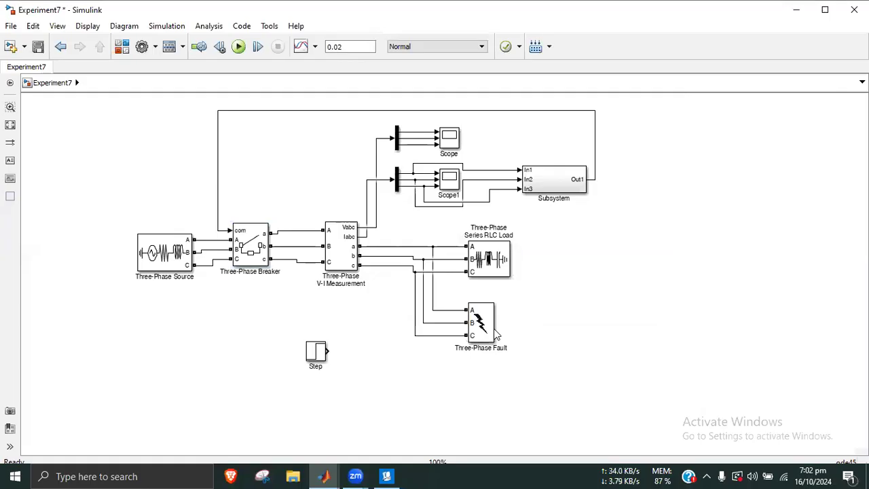
left_click(493, 330)
left_click(354, 359)
left_click_drag(293, 331, 361, 325)
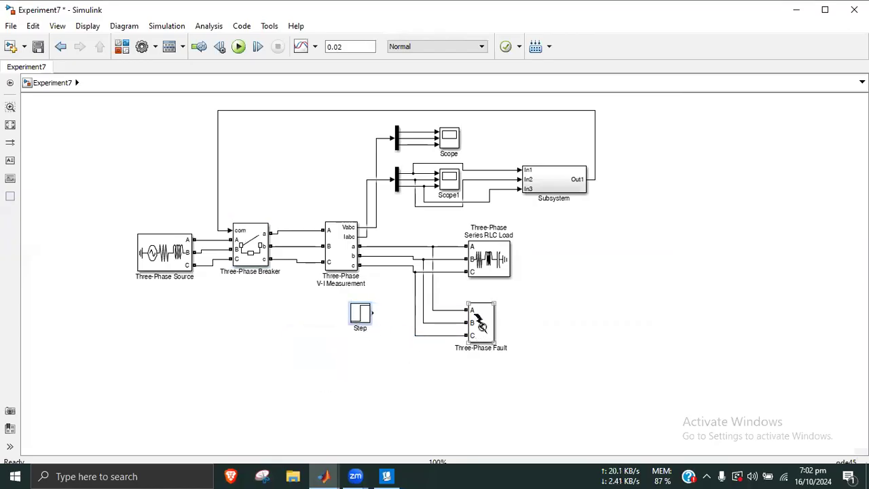
Step: Switch the Three-Phase Fault's switching times to External control
double_click(480, 324)
left_click_drag(414, 210, 367, 212)
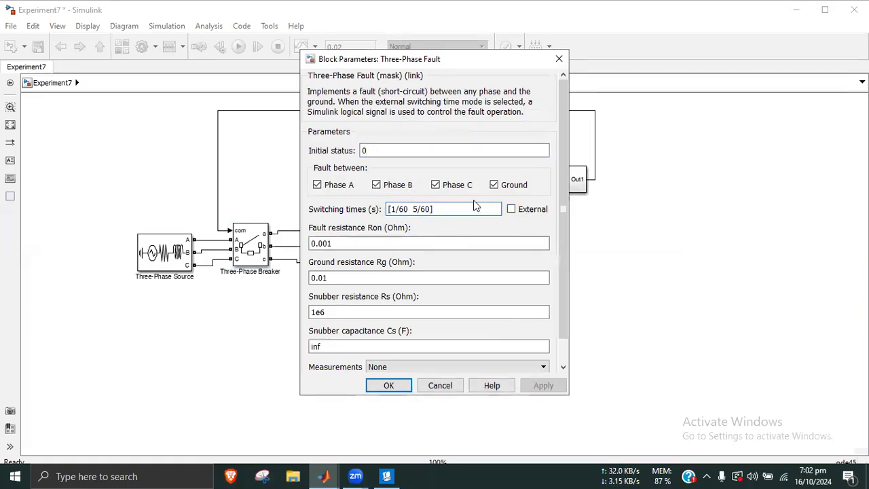
left_click(510, 209)
left_click(543, 385)
left_click(388, 385)
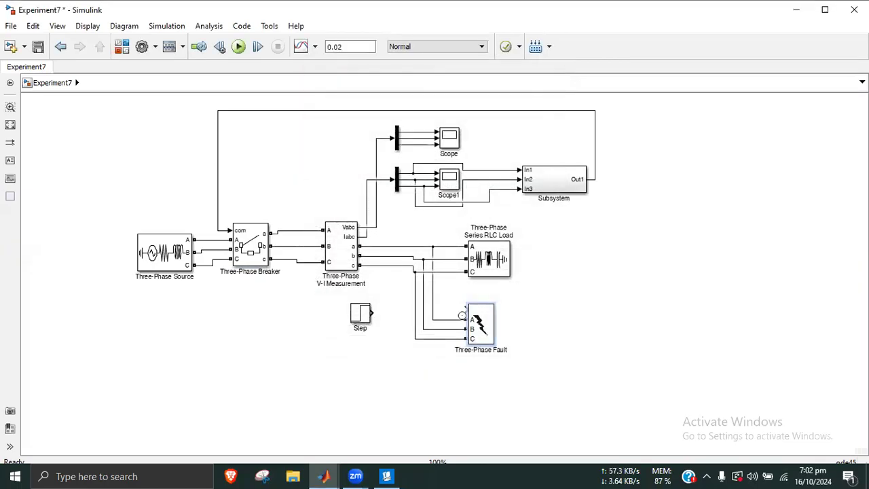
Step: Connect the Step block's output to the Three-Phase Fault's external control input and compare the wiring with Figure 8.1 in the lab manual
left_click_drag(466, 311, 377, 311)
left_click(582, 348)
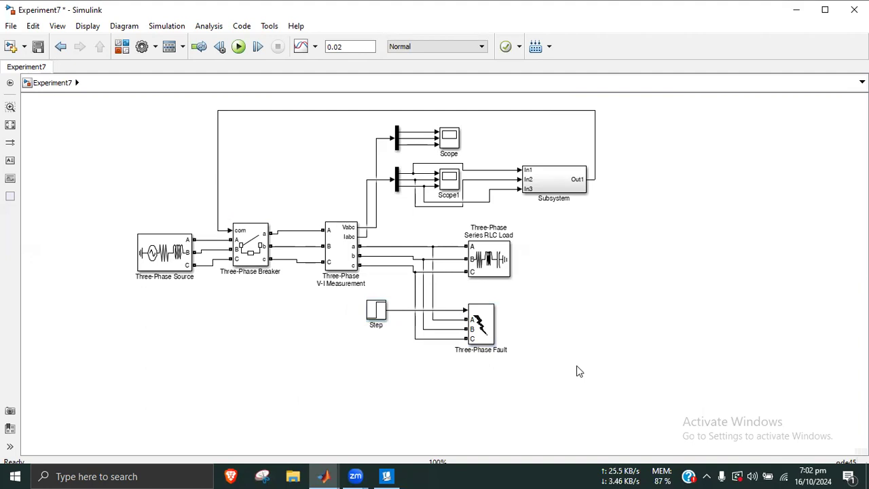
left_click(386, 476)
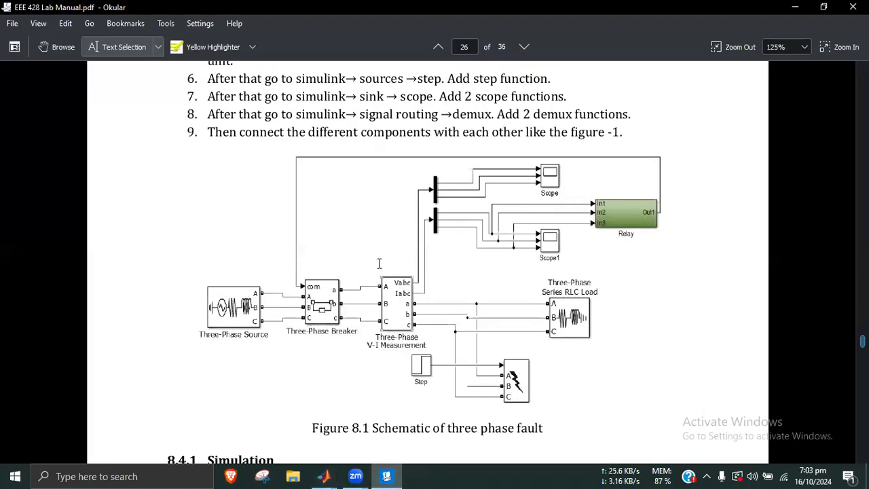
left_click(797, 9)
left_click(636, 300)
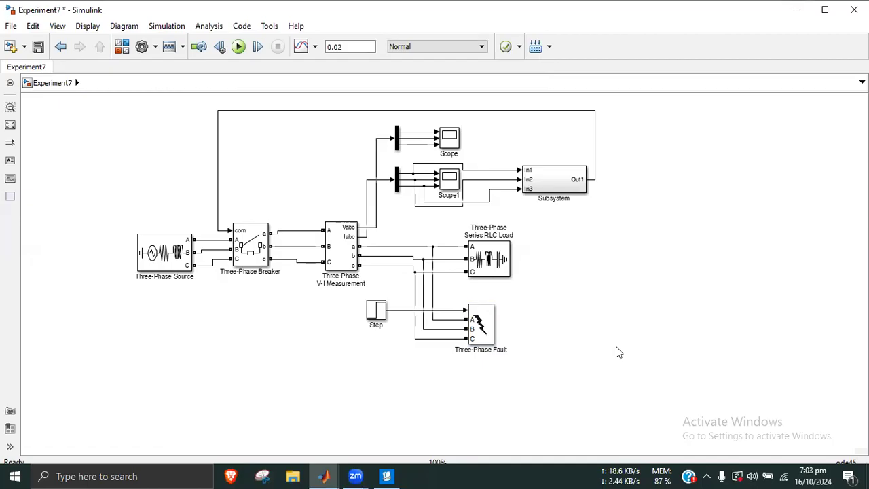
Step: Set the simulation stop time to 10.0
left_click(452, 143)
left_click(451, 184)
left_click(536, 254)
double_click(354, 45)
triple_click(355, 45)
type("01")
type("0.")
Step: Check the stop time instruction in section 8.4.1 of the lab manual and set the model's simulation stop time to 0.02
left_click(386, 475)
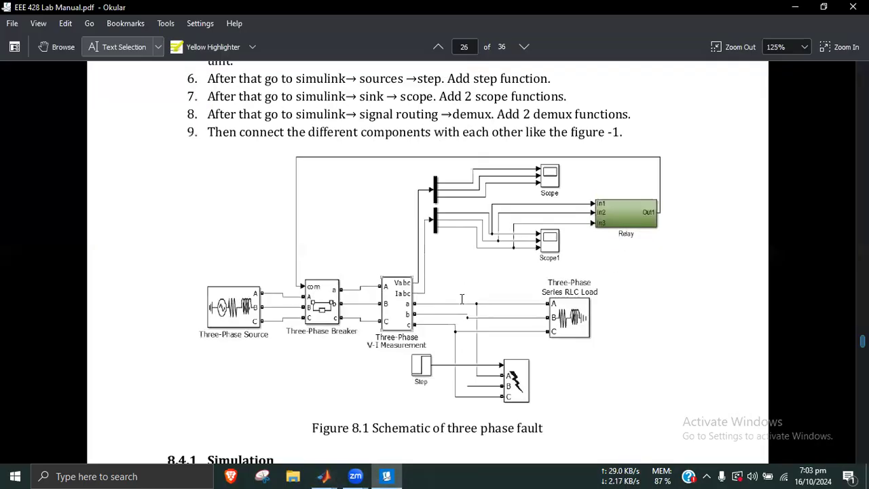
scroll(464, 290, "down", 10)
left_click_drag(590, 164, 609, 165)
left_click(617, 195)
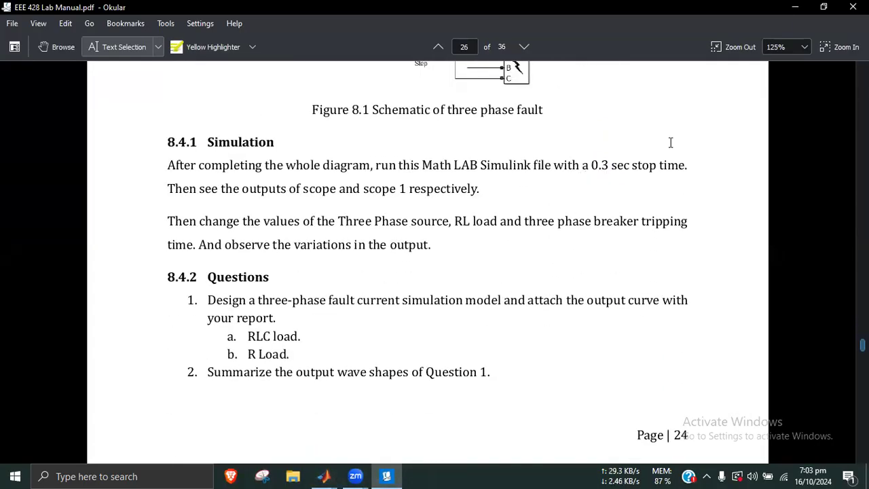
left_click(778, 12)
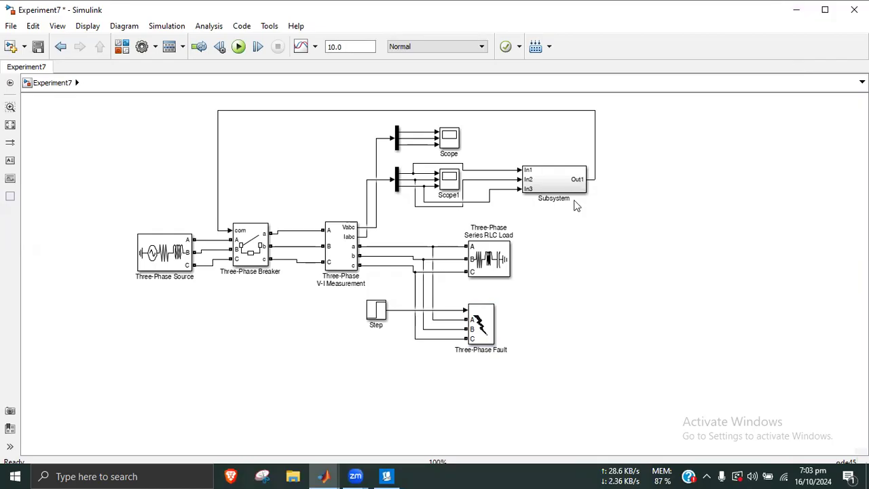
left_click(358, 40)
type("0")
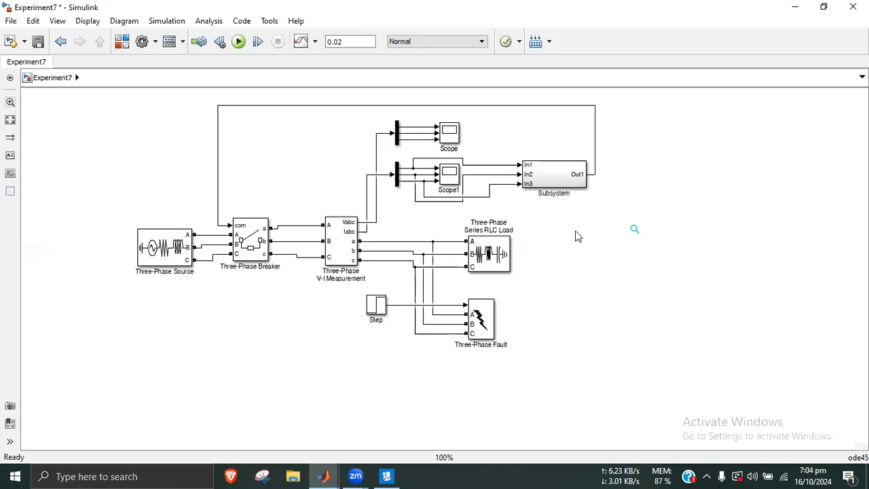
Step: Set the Step block's step time to 0.005, keeping its initial value of 0 and final value of 1
double_click(378, 305)
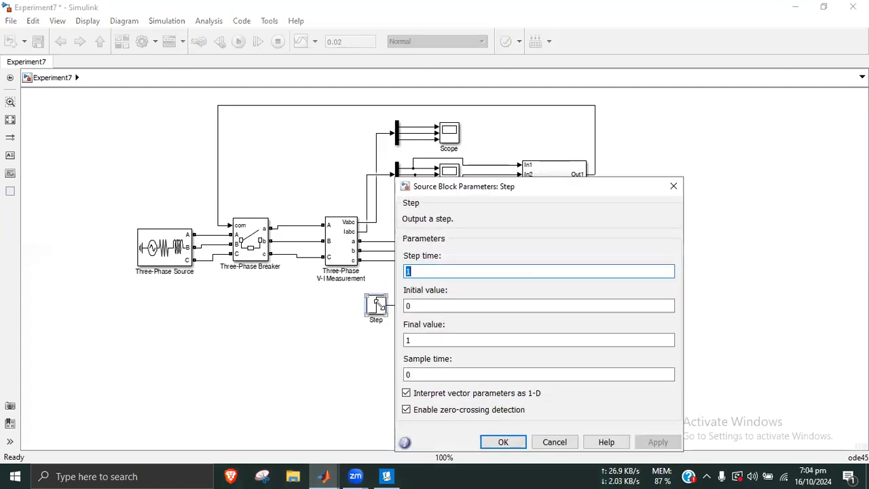
left_click_drag(499, 193, 643, 152)
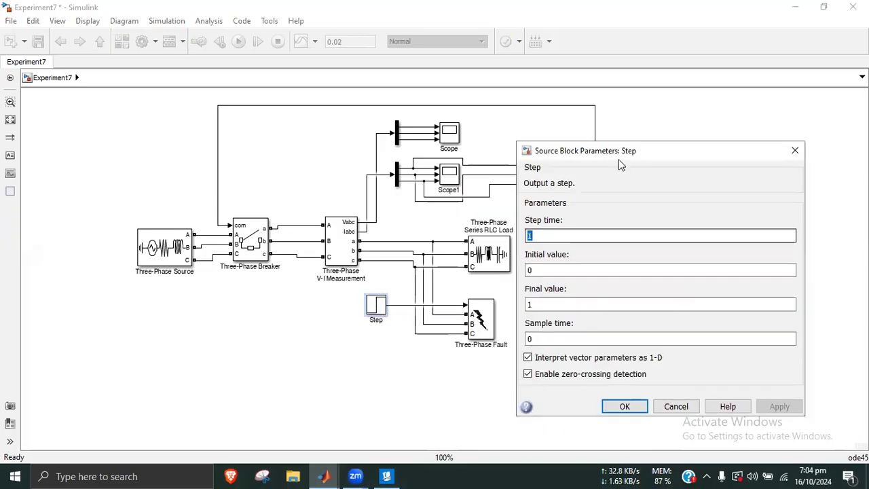
left_click(562, 235)
left_click_drag(536, 235, 527, 235)
type("0.05")
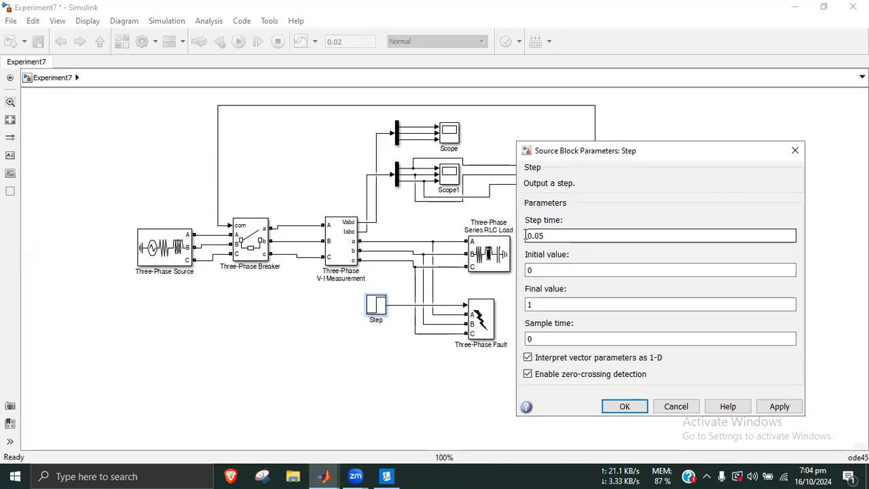
key("Left")
type("0")
double_click(561, 232)
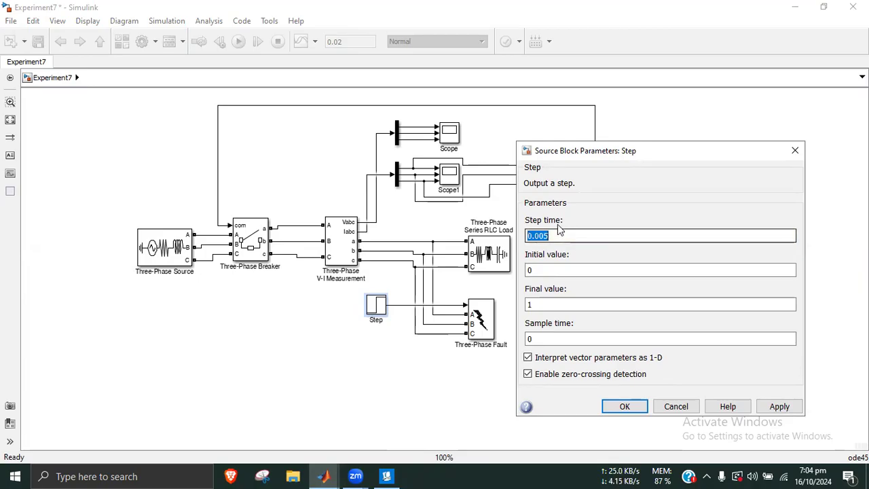
left_click(779, 406)
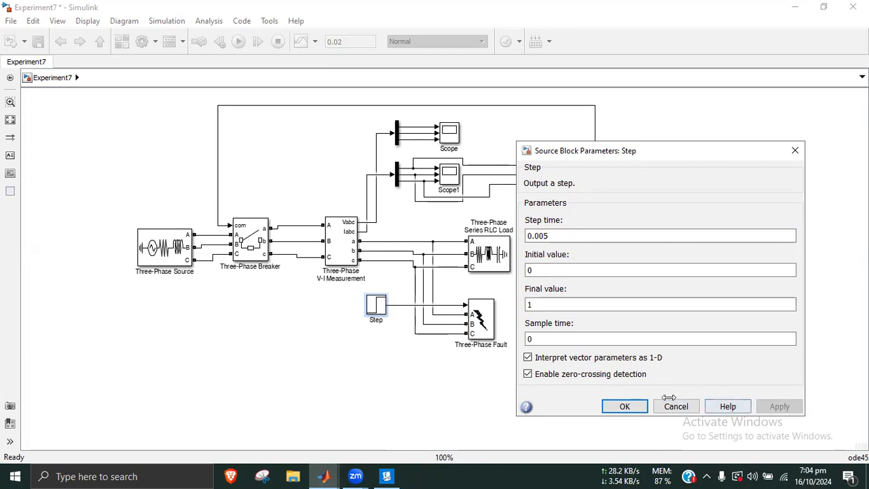
left_click(618, 406)
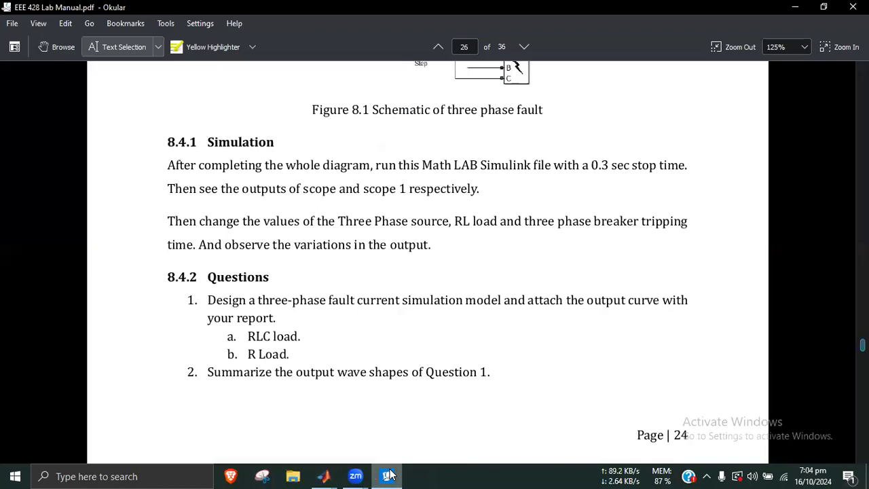
Step: Run the simulation and read the explanation of each reported error in the Diagnostic Viewer
left_click(390, 474)
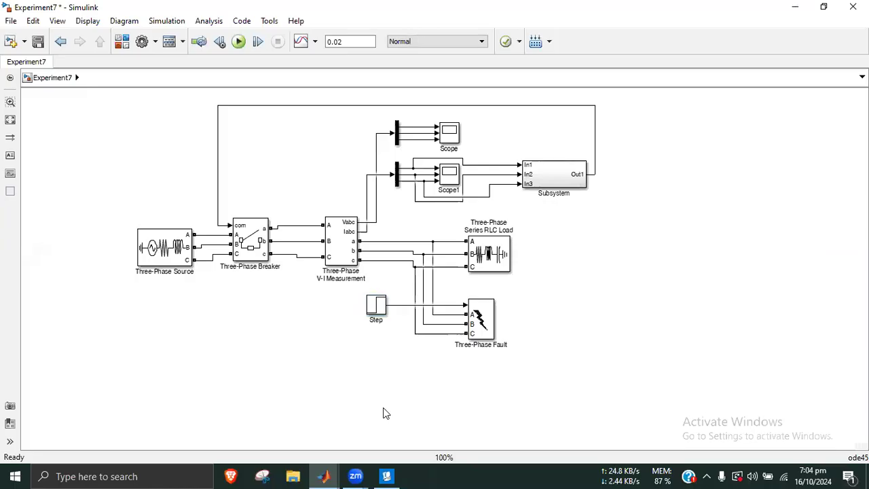
left_click(238, 42)
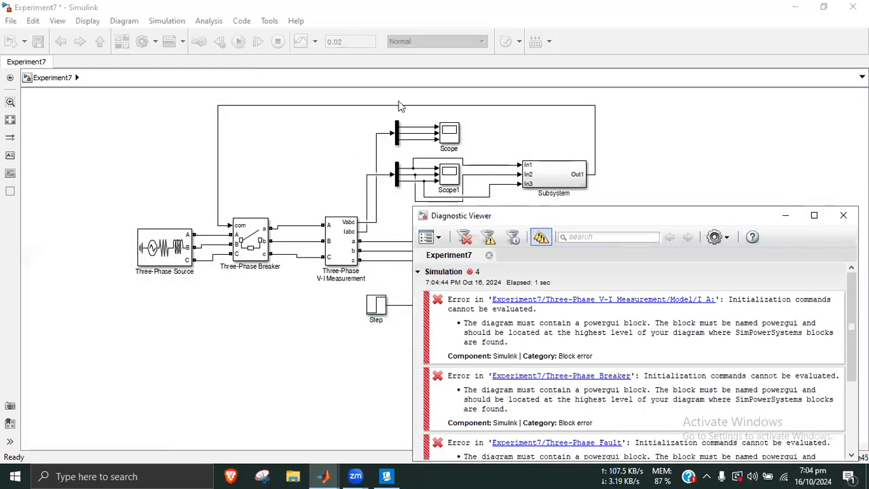
left_click_drag(475, 215, 327, 98)
left_click(666, 97)
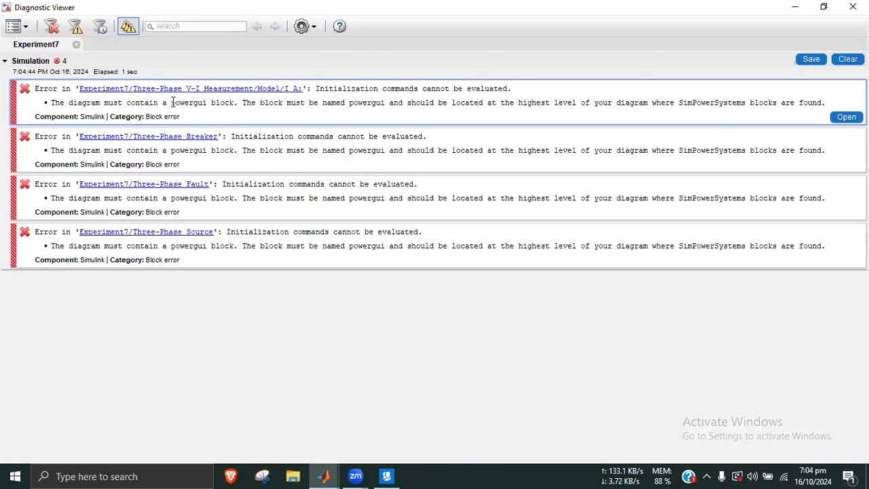
left_click_drag(52, 103, 693, 100)
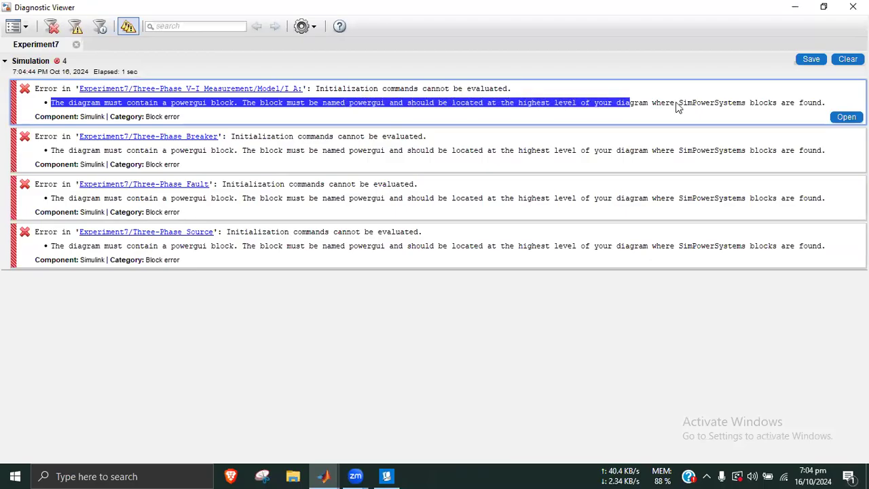
left_click(828, 101)
left_click_drag(823, 102, 49, 103)
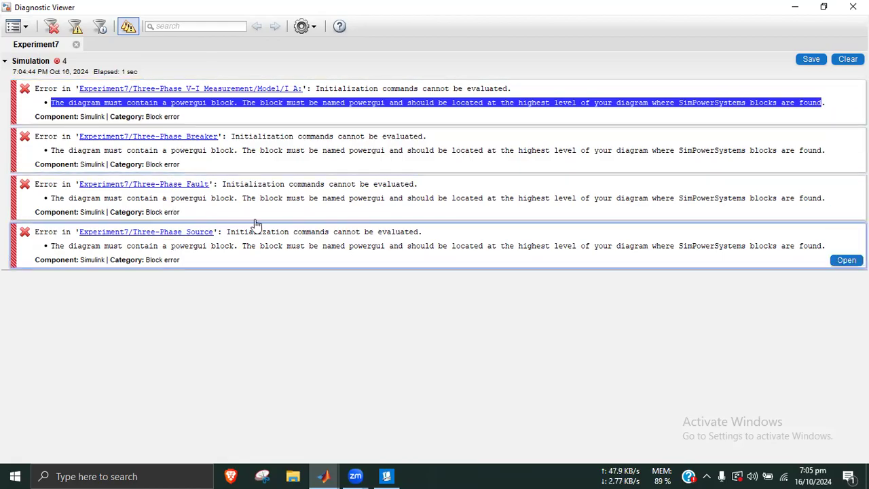
left_click(852, 7)
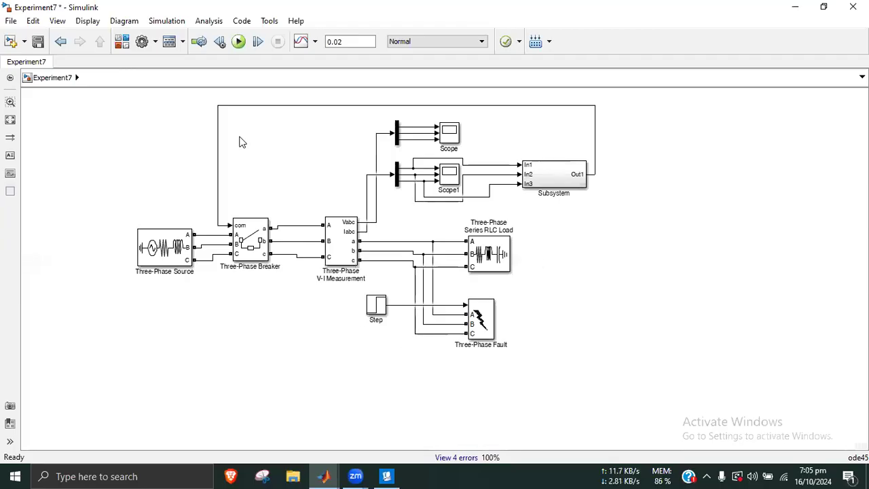
Step: Look through the SimPowerSystems Specialized Technology block libraries for the powergui block
left_click(125, 45)
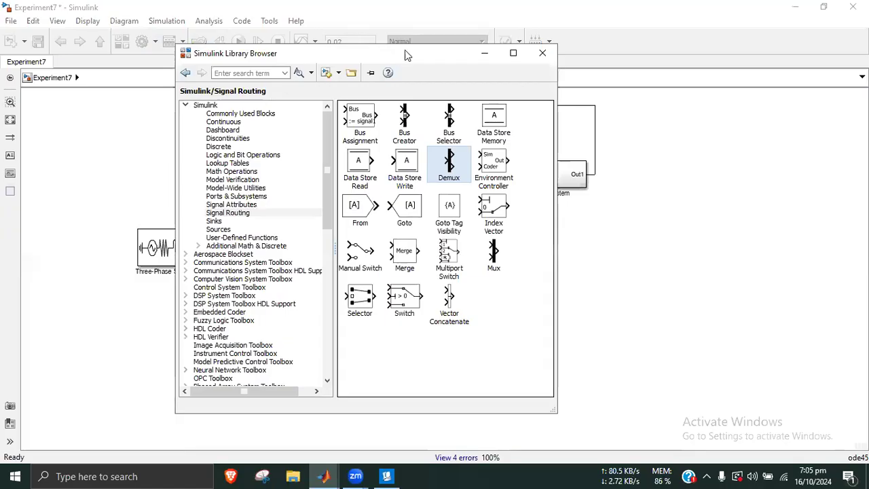
left_click_drag(388, 53, 358, 55)
scroll(272, 173, "down", 10)
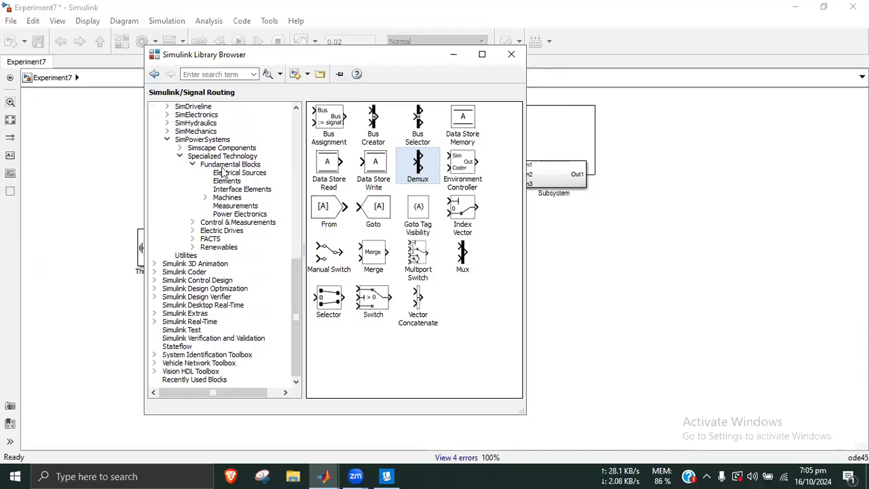
left_click(231, 207)
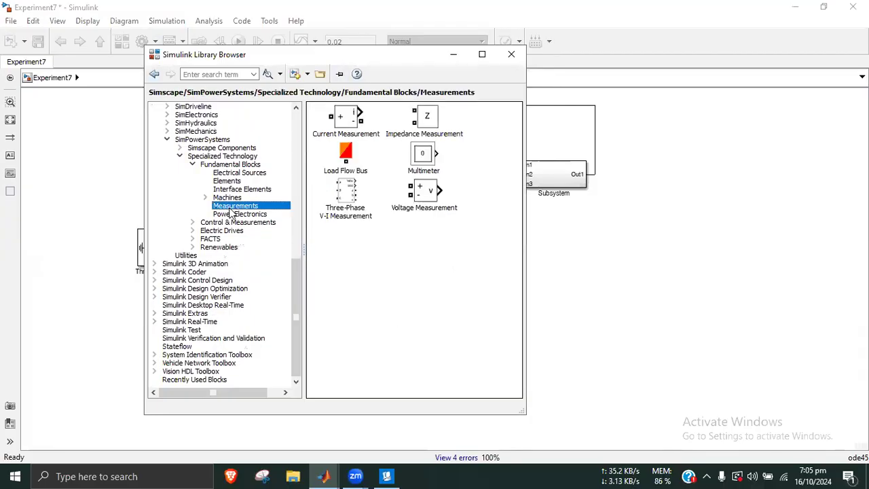
left_click(232, 215)
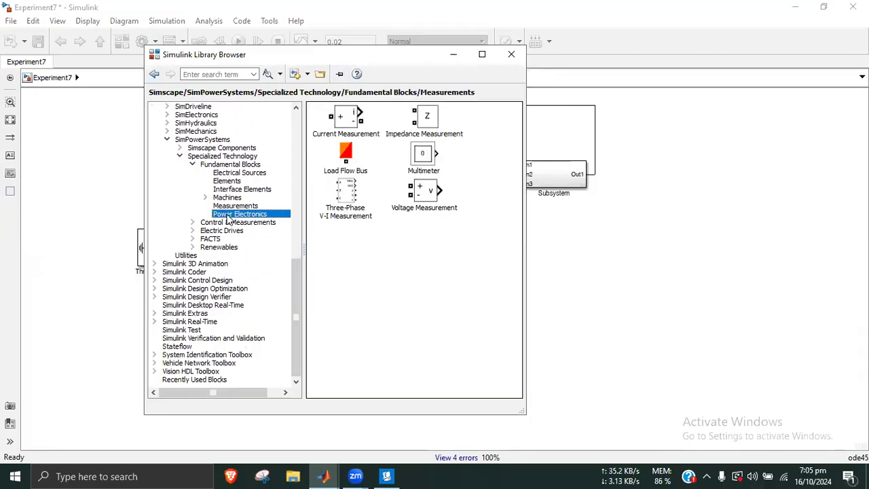
left_click(192, 223)
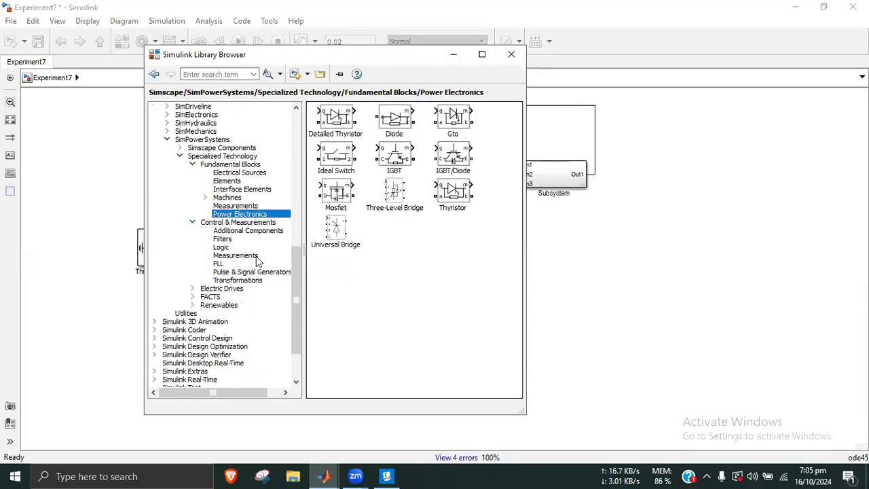
left_click(247, 273)
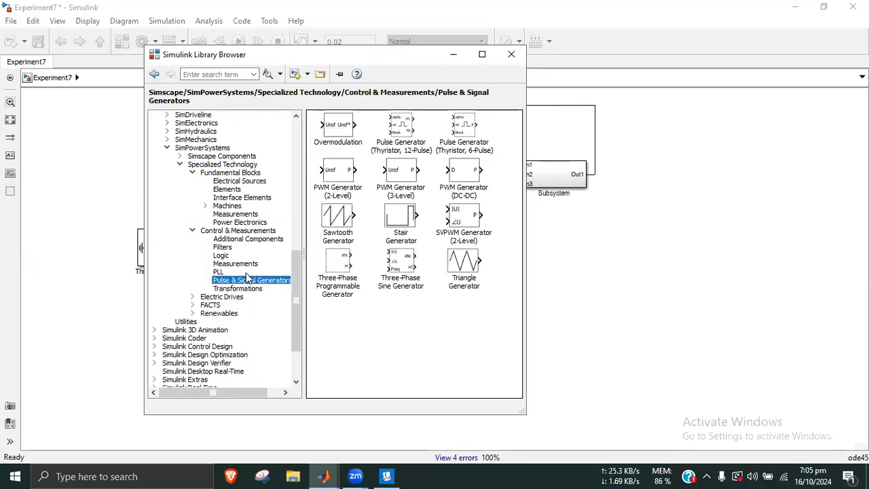
left_click(231, 181)
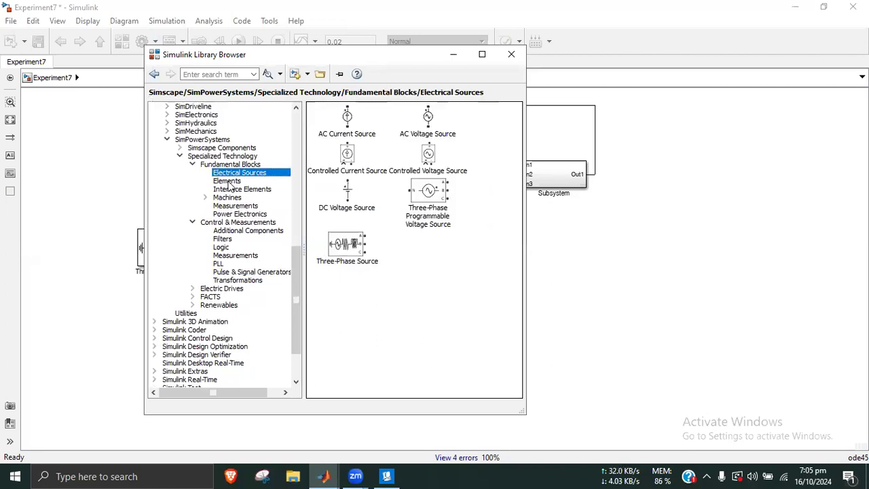
left_click(228, 182)
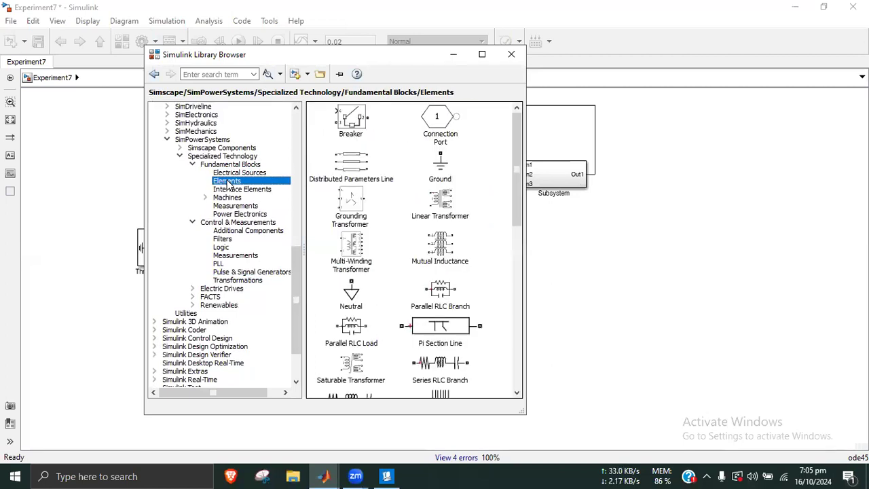
Step: Add the powergui block from the Specialized Technology Fundamental Blocks library to the Experiment7 model
left_click(212, 157)
left_click(214, 165)
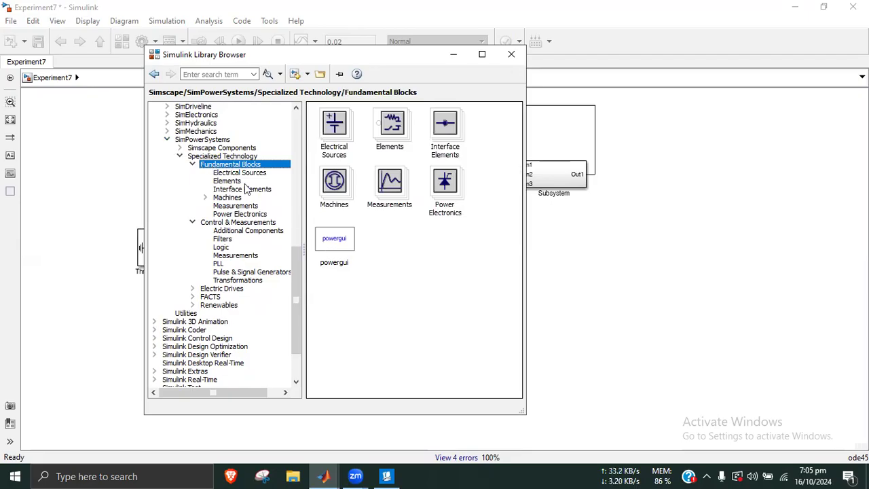
left_click(340, 246)
right_click(341, 245)
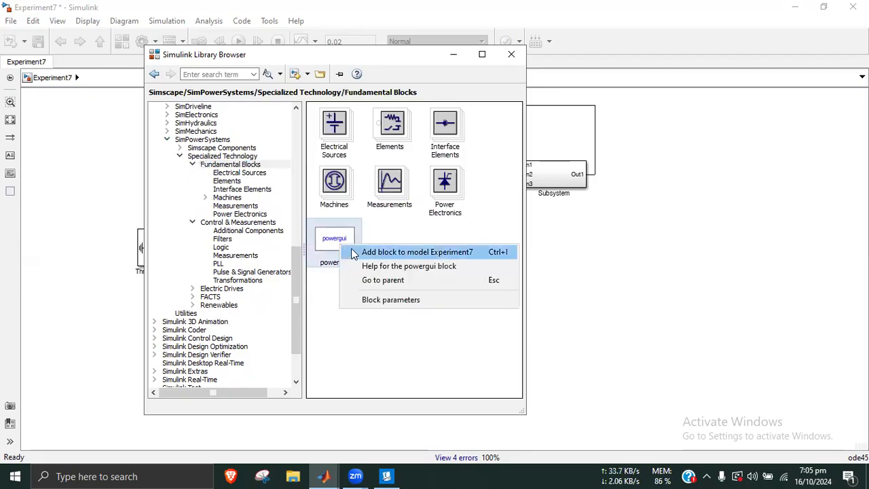
left_click(353, 252)
left_click(511, 54)
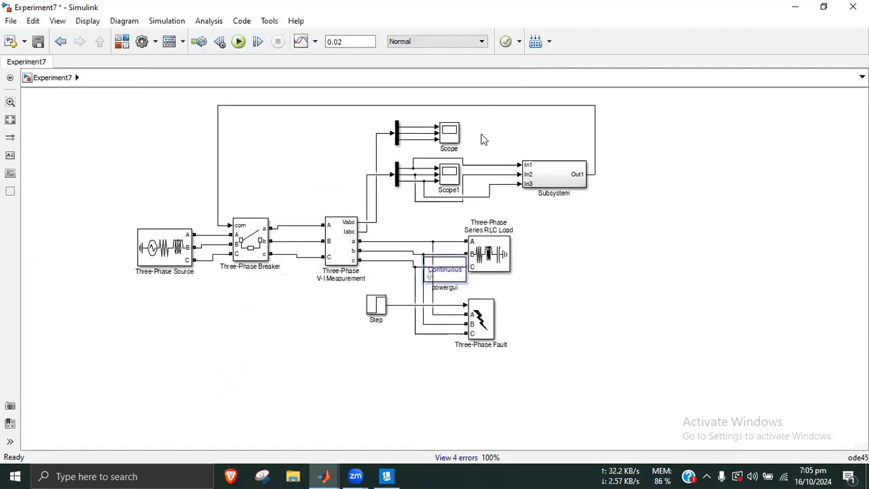
Step: Move the powergui block below the Subsystem, clear of the wiring, and run the simulation again
left_click_drag(454, 273, 574, 236)
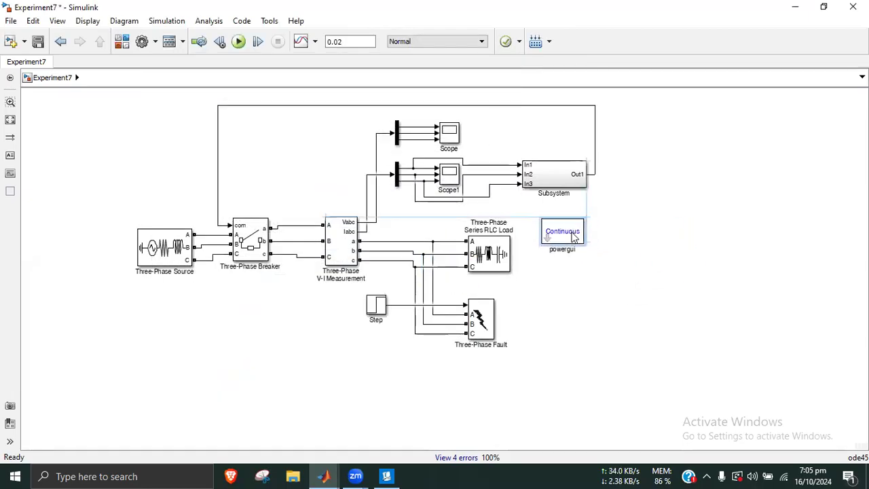
left_click(637, 292)
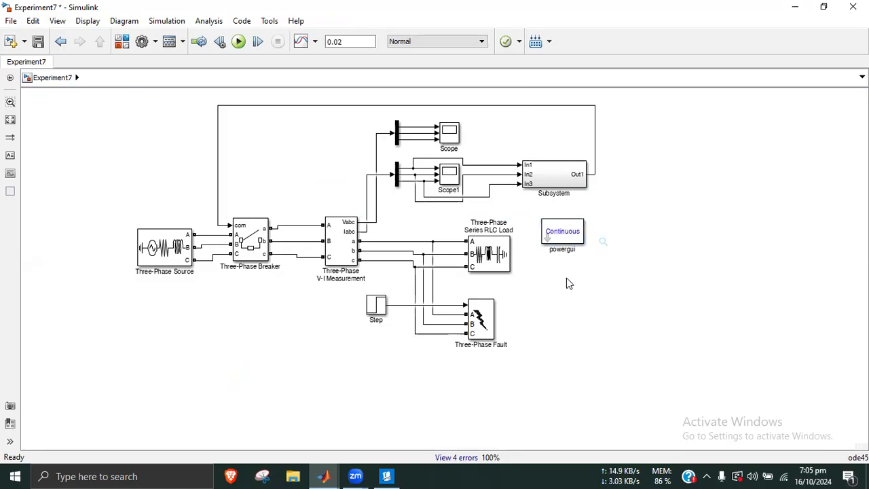
left_click(243, 42)
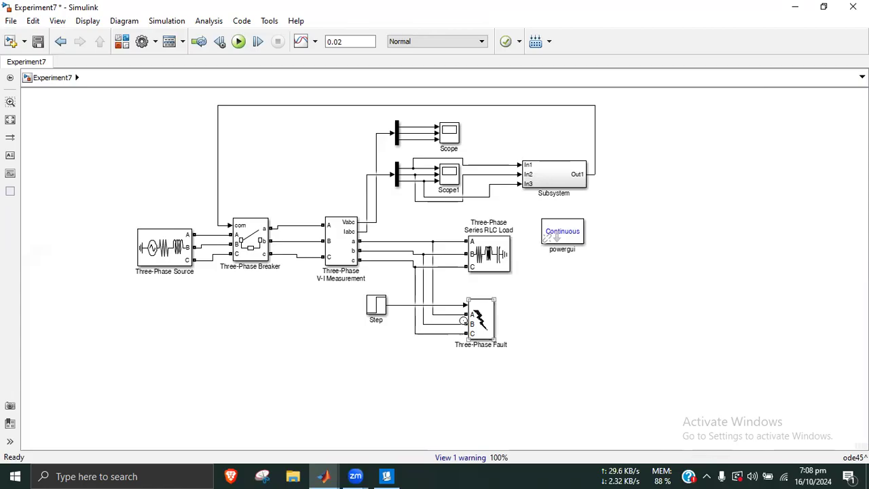
Step: Check the step time in the Step block's parameters and leave them unchanged
left_click(498, 340)
double_click(377, 307)
left_click(429, 271)
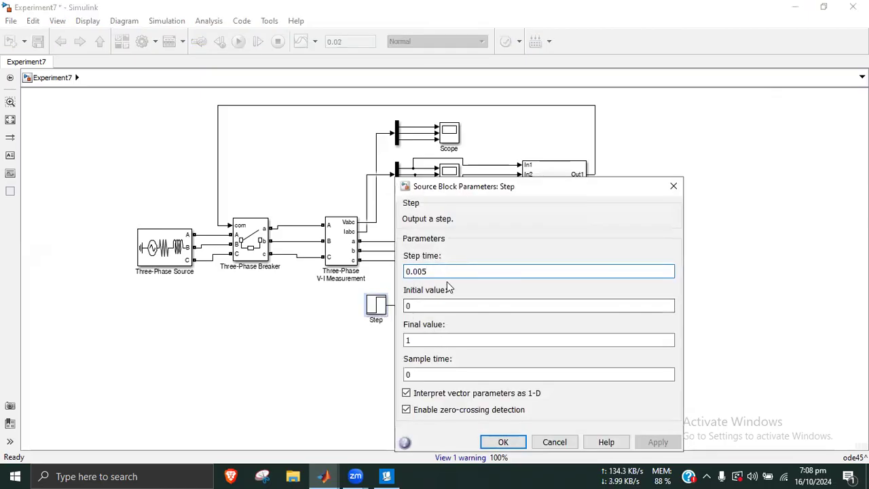
left_click(557, 442)
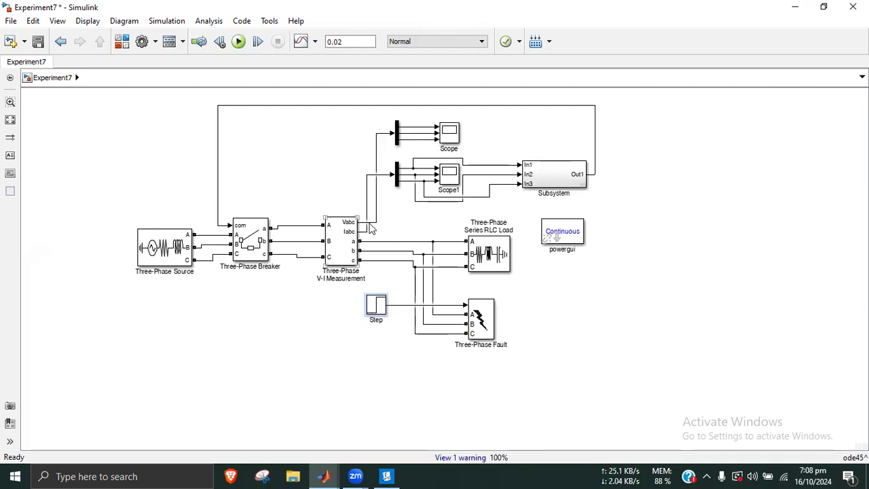
Step: Examine the three phase-voltage waveforms in Scope, maximized and autoscaled, and close the scope
double_click(449, 132)
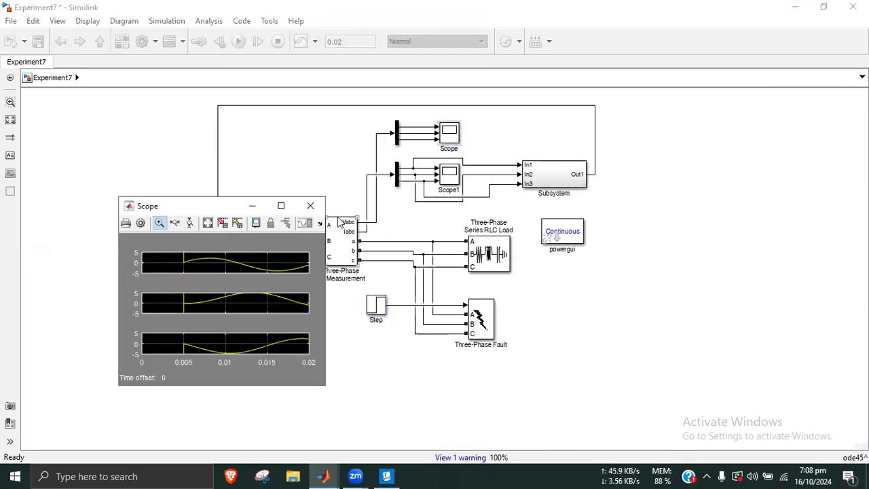
left_click(281, 205)
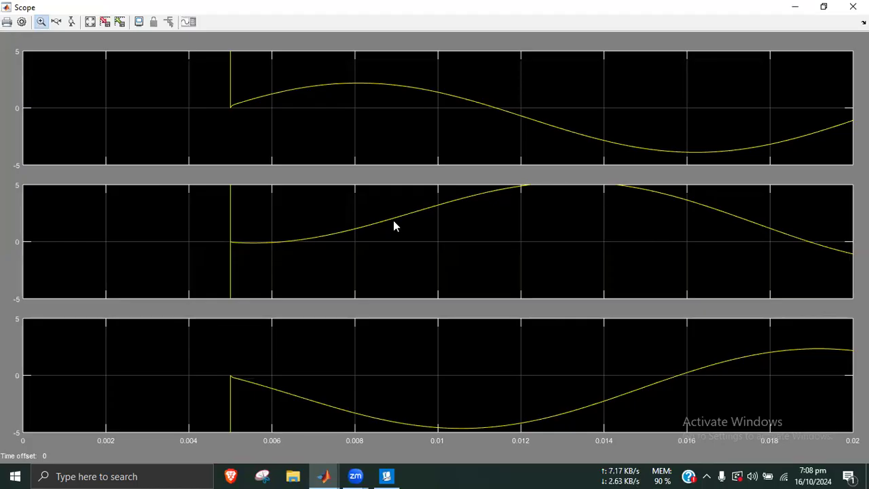
left_click(93, 25)
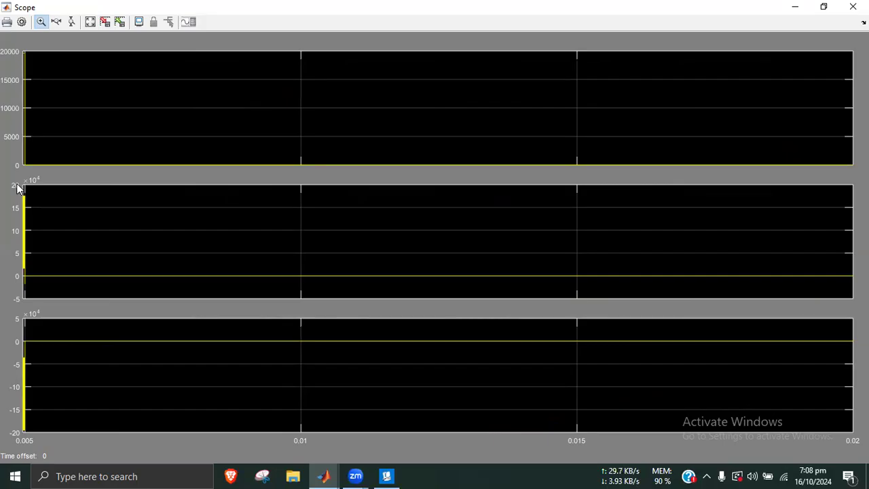
mouse_move(55, 465)
left_mouse_down()
mouse_move(41, 444)
mouse_move(55, 444)
mouse_move(57, 372)
mouse_move(41, 436)
mouse_move(70, 431)
left_mouse_up()
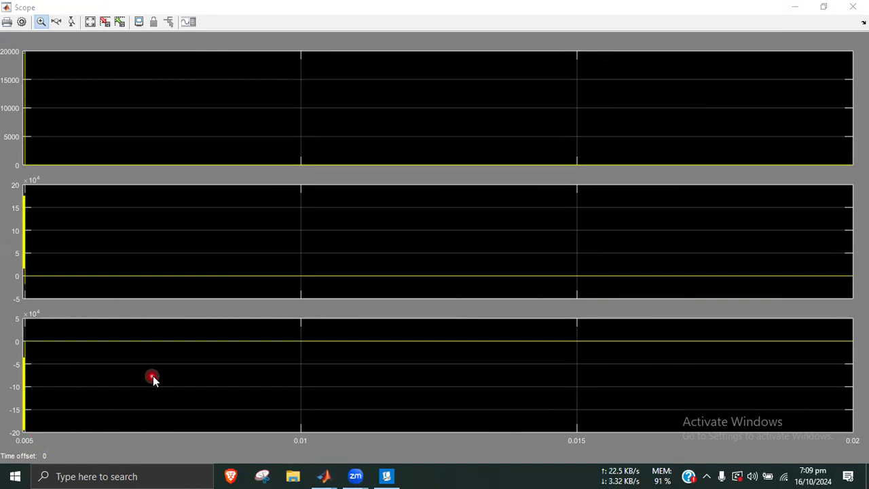
left_click(77, 442)
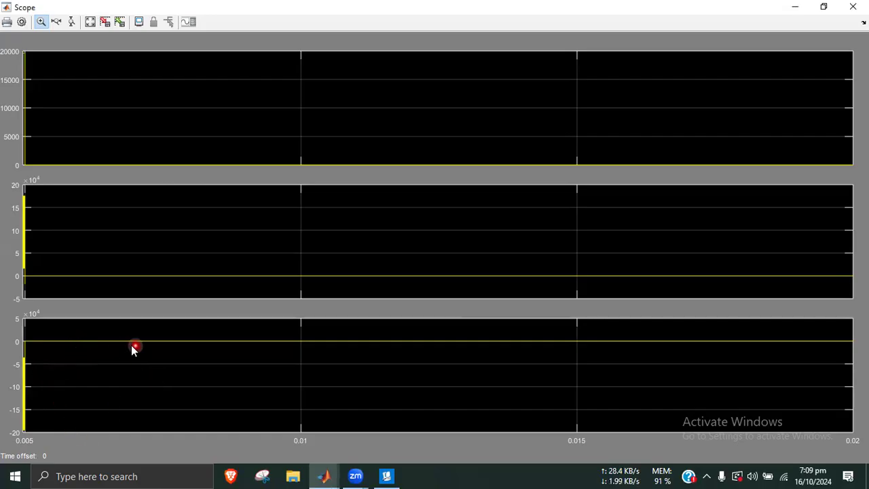
left_click_drag(366, 355, 408, 354)
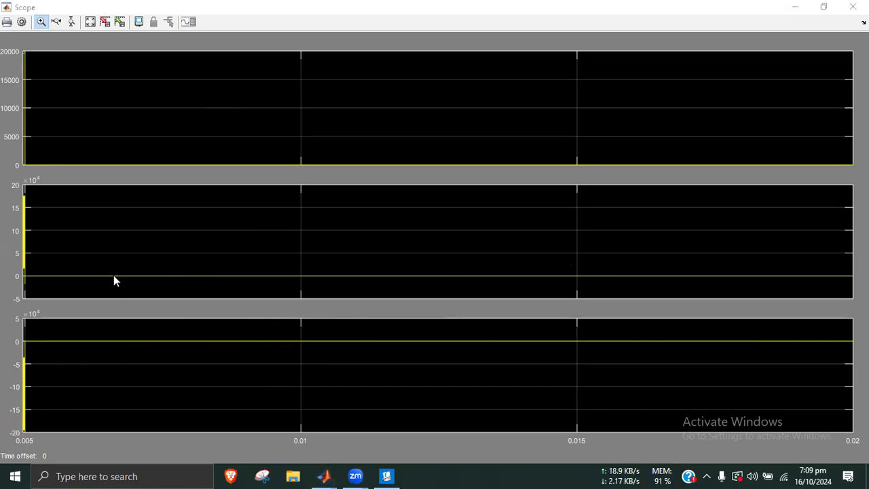
left_click(92, 26)
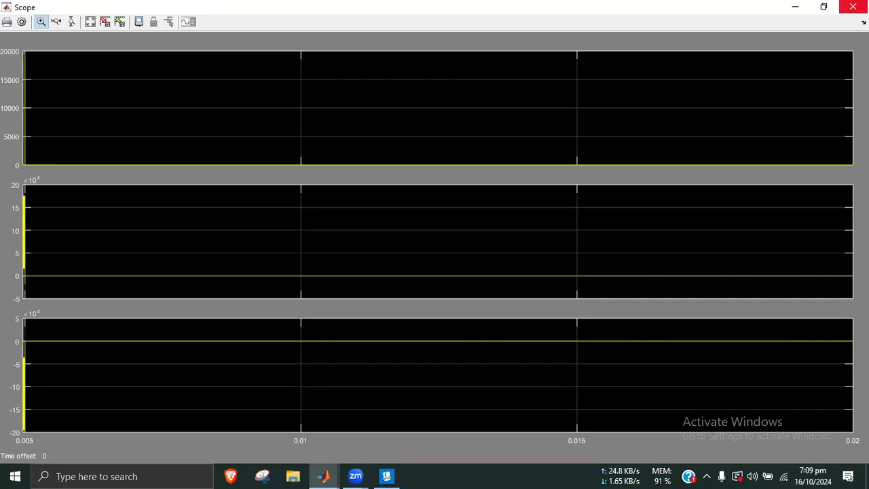
left_click(853, 7)
Step: Set the Step block's step time to 0.015 and apply the change
double_click(376, 306)
left_click(428, 271)
double_click(417, 271)
left_click(428, 271)
left_click_drag(428, 271, 414, 271)
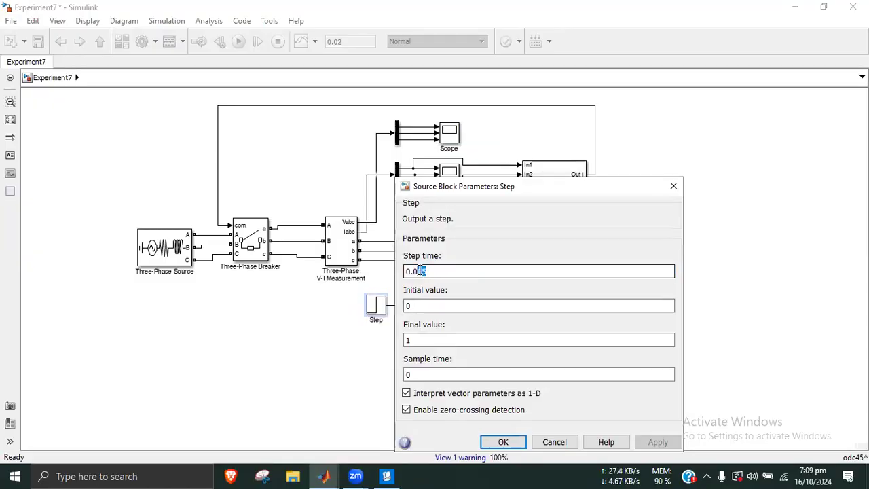
type("15")
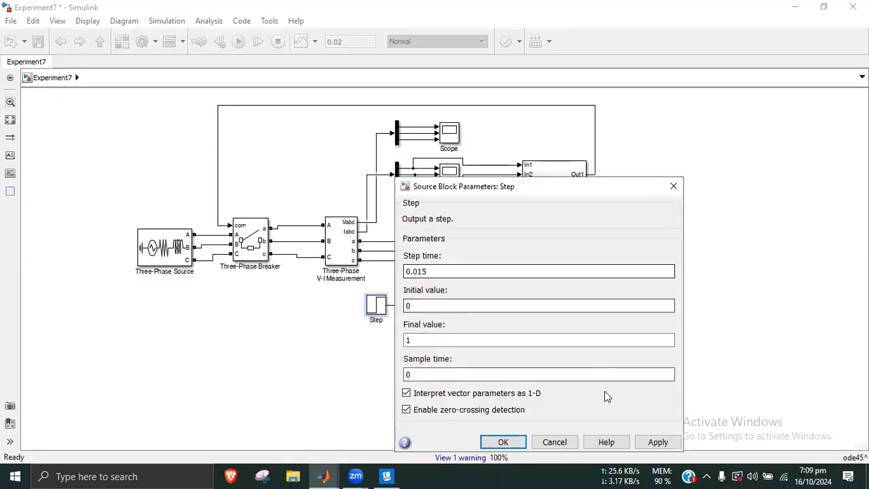
left_click(648, 443)
left_click(515, 441)
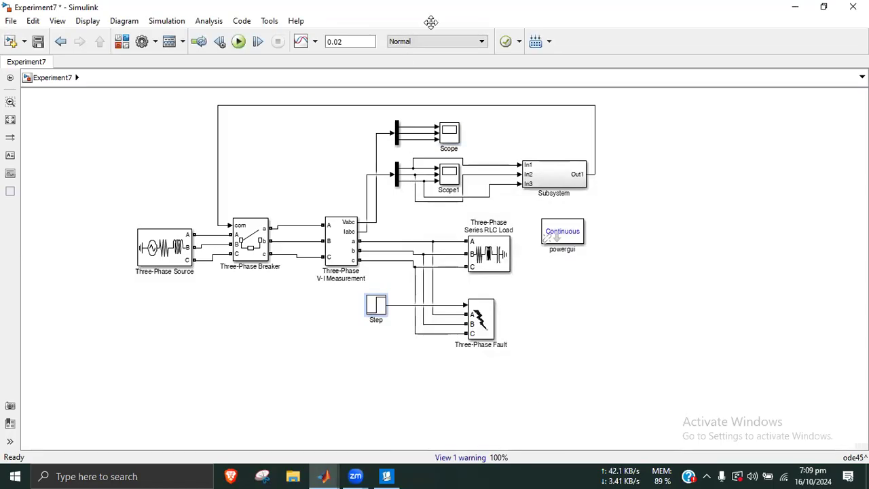
Step: Run the simulation again and examine the autoscaled three-phase voltage waveforms in Scope
key("ctrl+t")
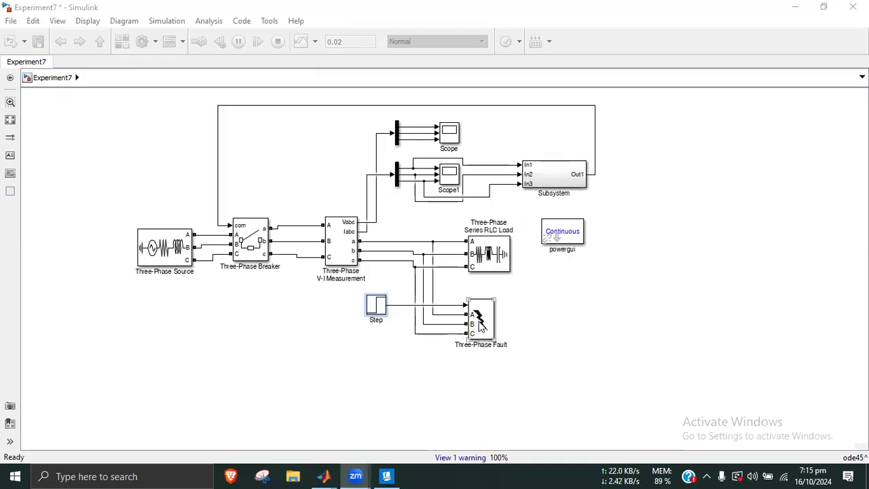
left_click(662, 307)
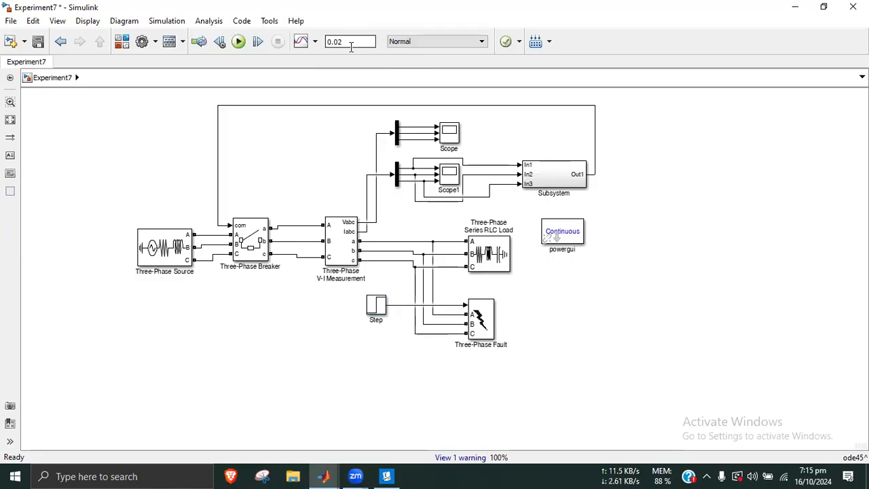
double_click(448, 136)
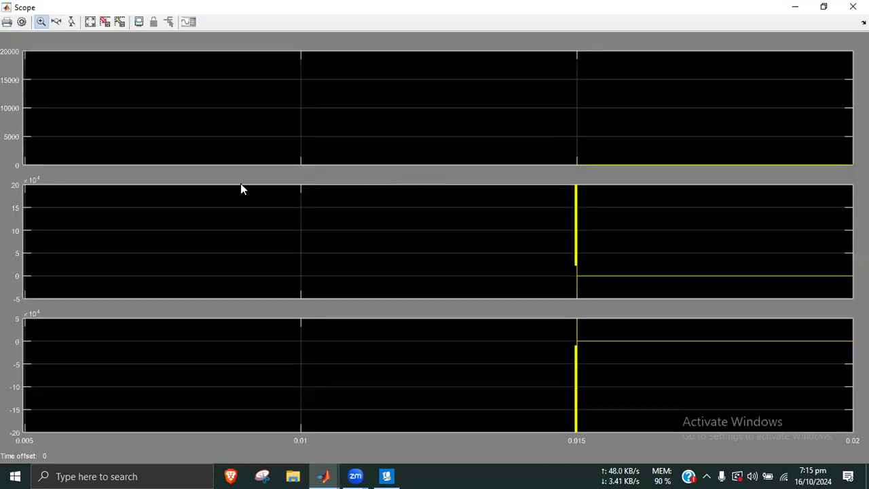
left_click(89, 23)
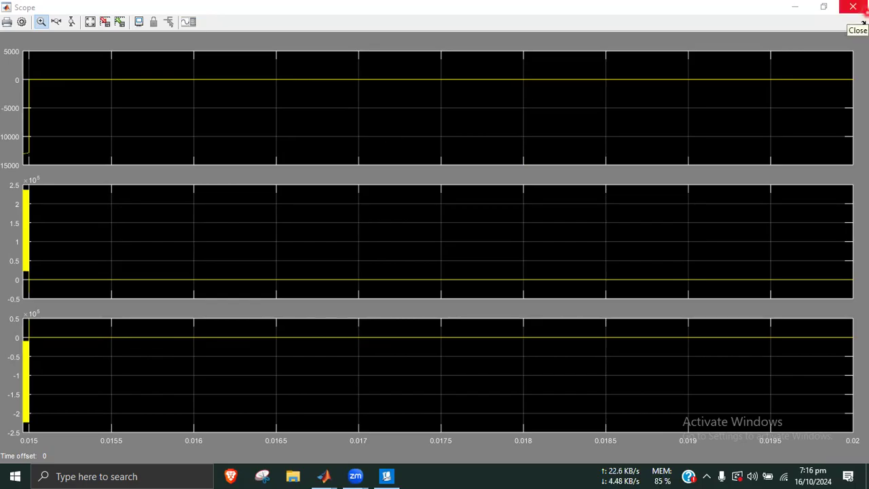
left_click(854, 7)
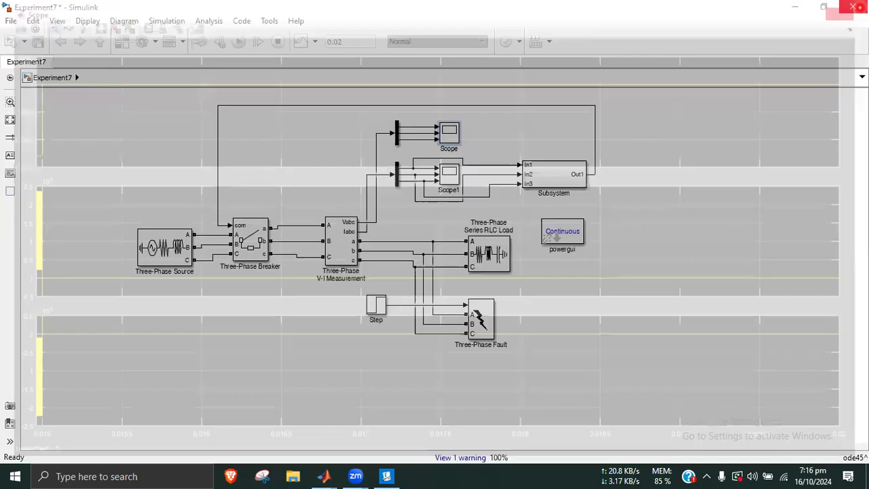
Step: Examine the three phase-current waveforms in Scope1, maximized and autoscaled, and close the scope
double_click(451, 179)
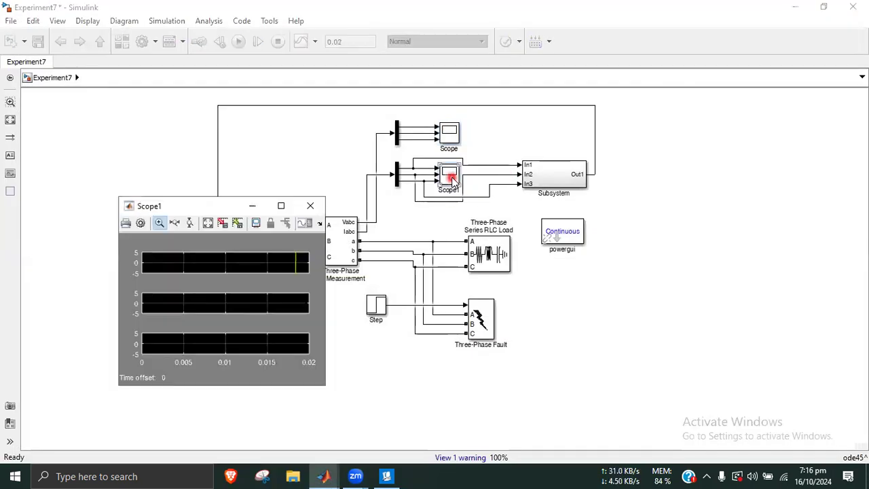
left_click(281, 207)
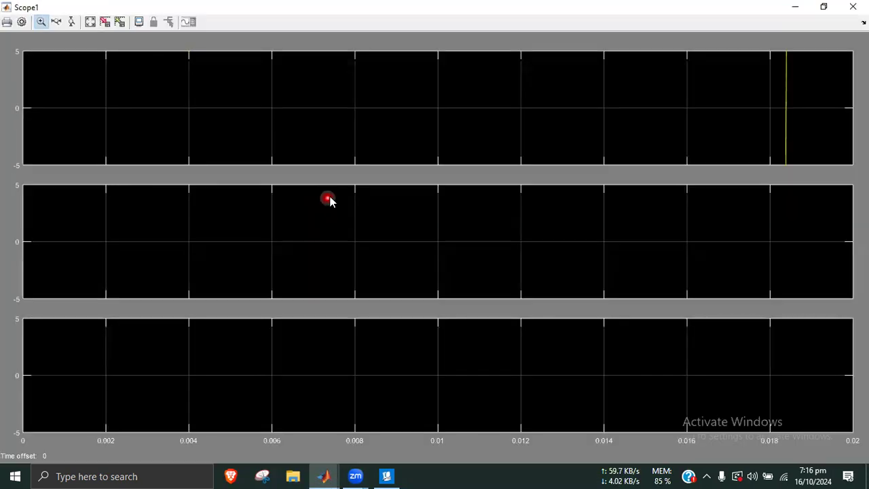
left_click(92, 23)
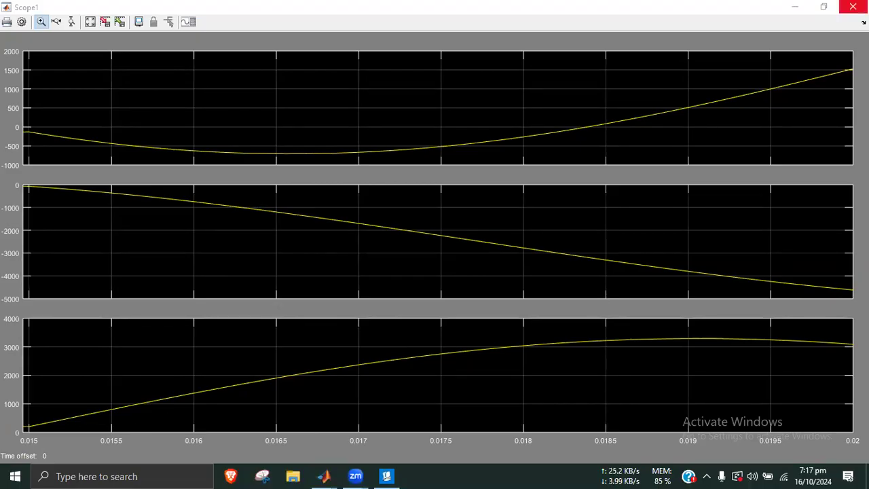
left_click(853, 7)
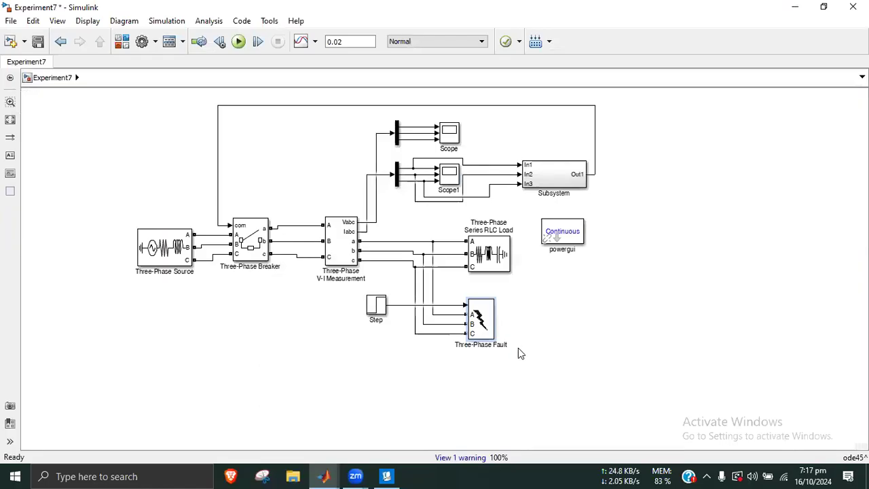
Step: Review the current waveforms in Scope1 and the voltage waveforms in Scope once more, closing each scope
double_click(448, 176)
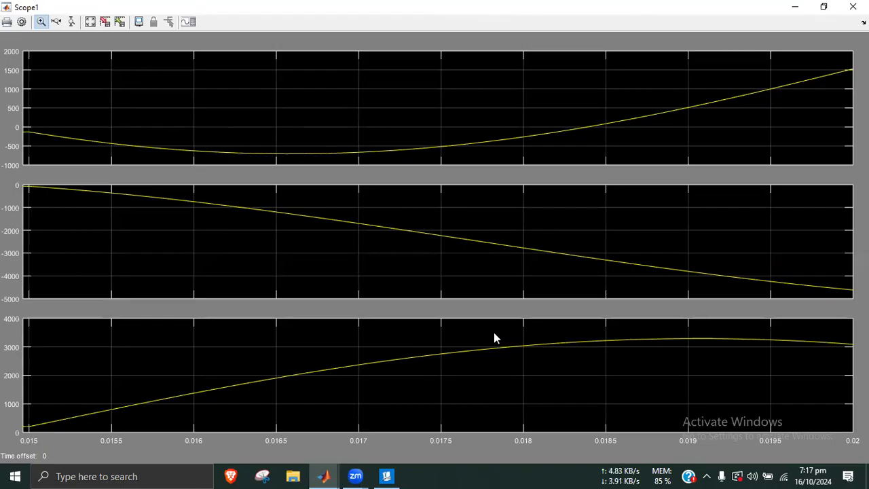
left_click(853, 7)
double_click(450, 133)
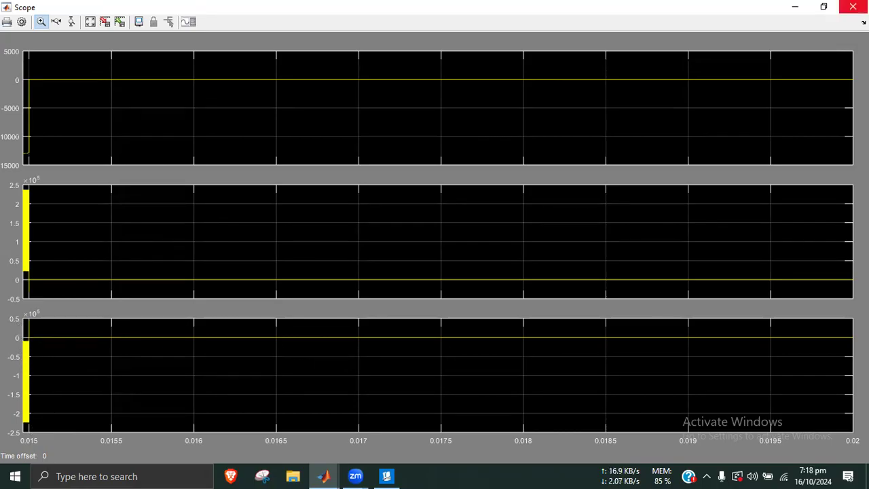
left_click(852, 7)
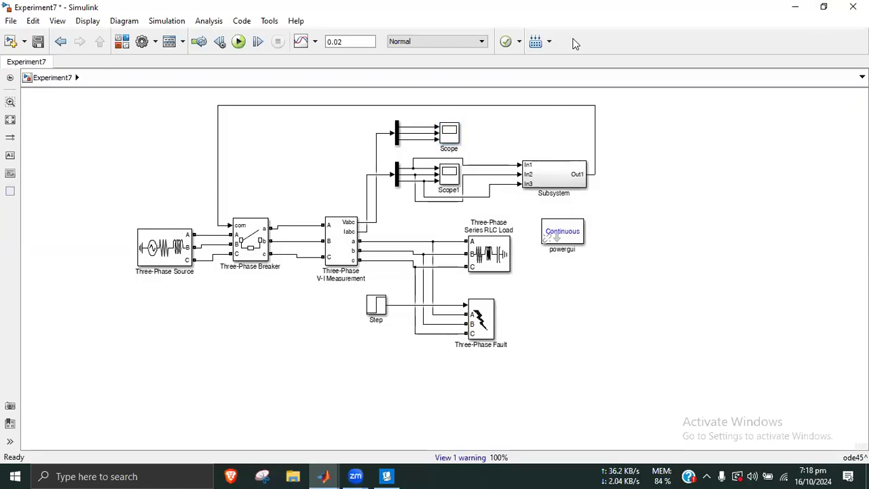